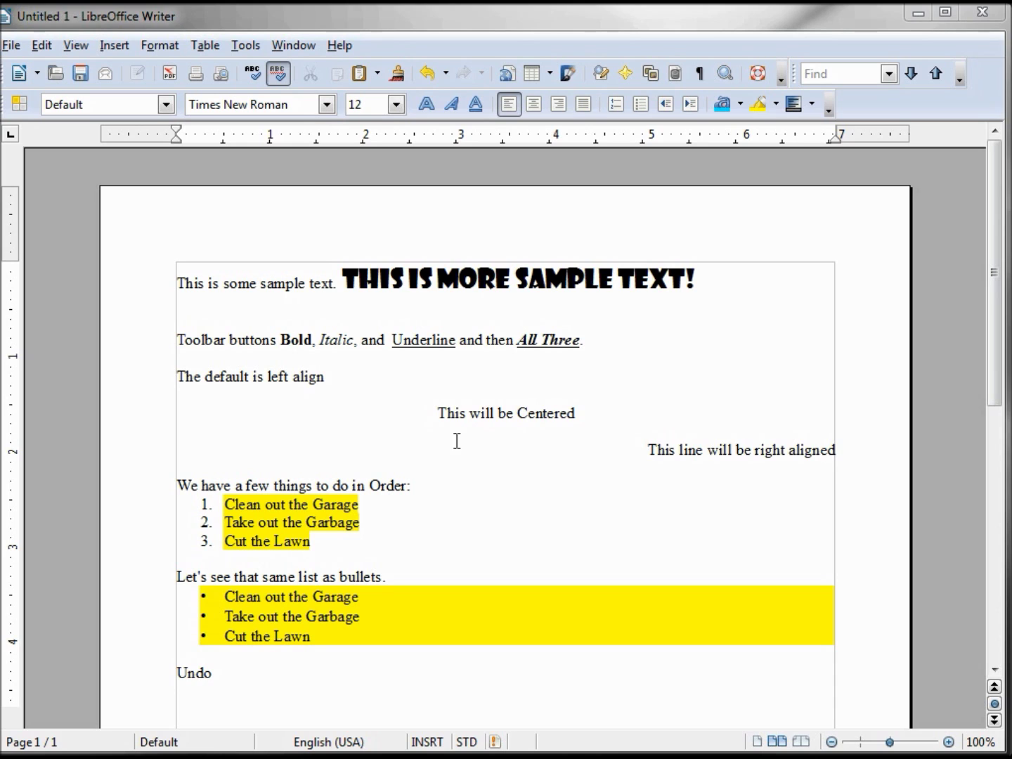
left_click(10, 47)
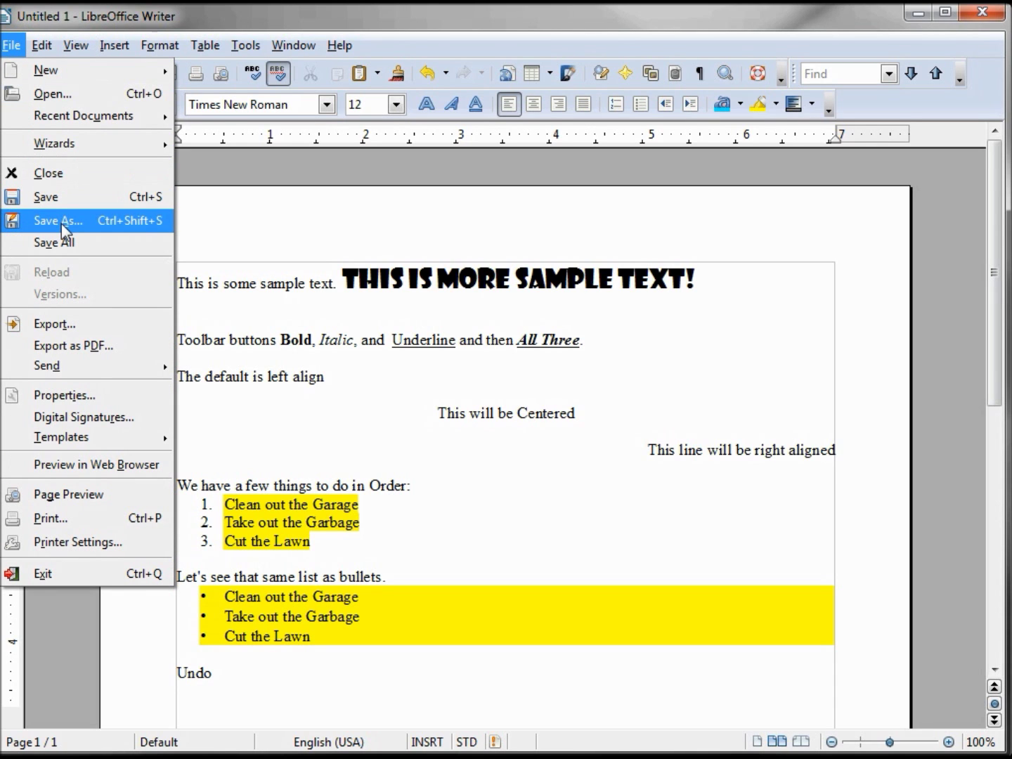
mouse_move(76, 45)
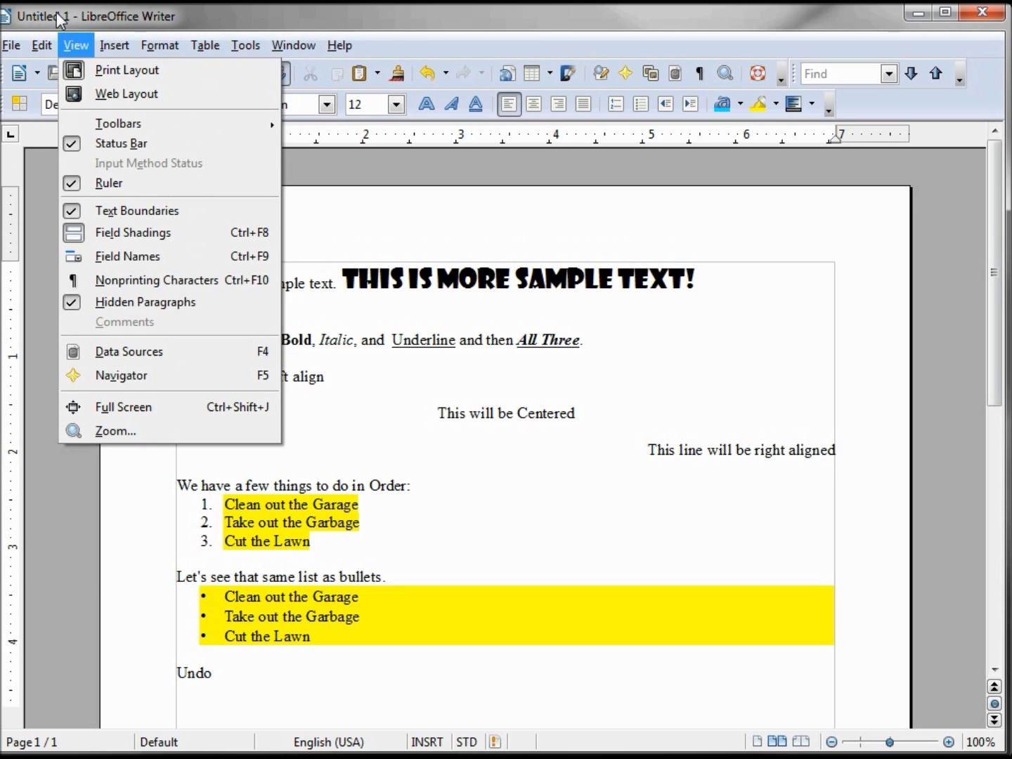
left_click(56, 12)
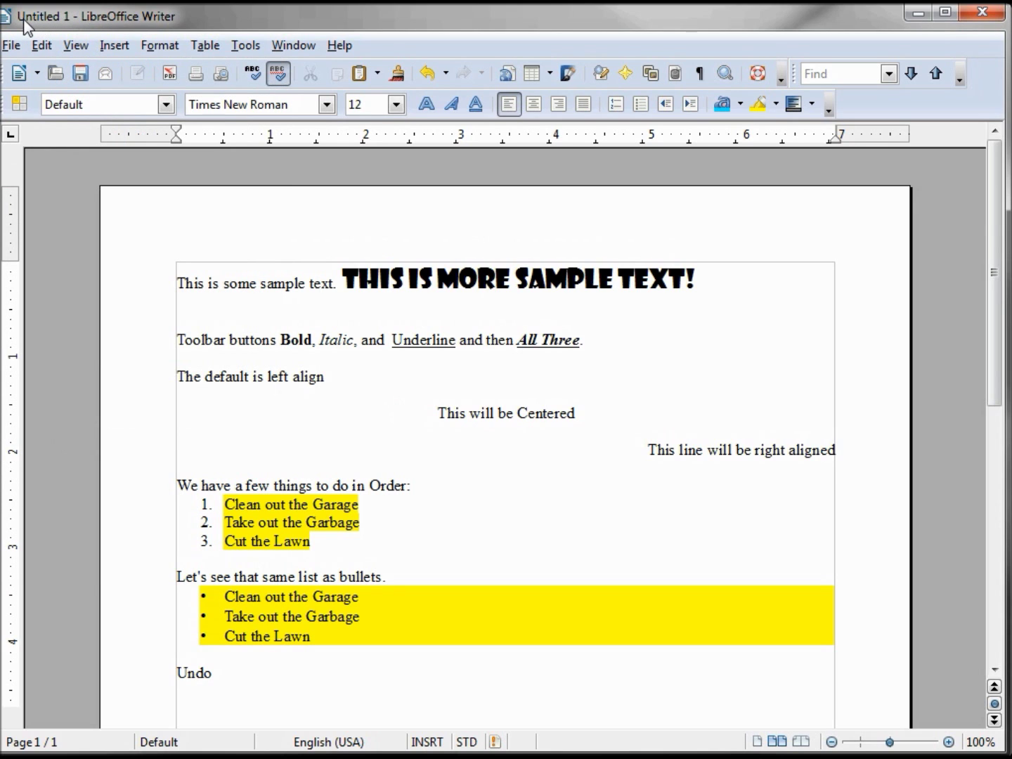
Save the untitled document to the Desktop as FormattingToolbarExamples.odt in ODF Text Document format
left_click(82, 75)
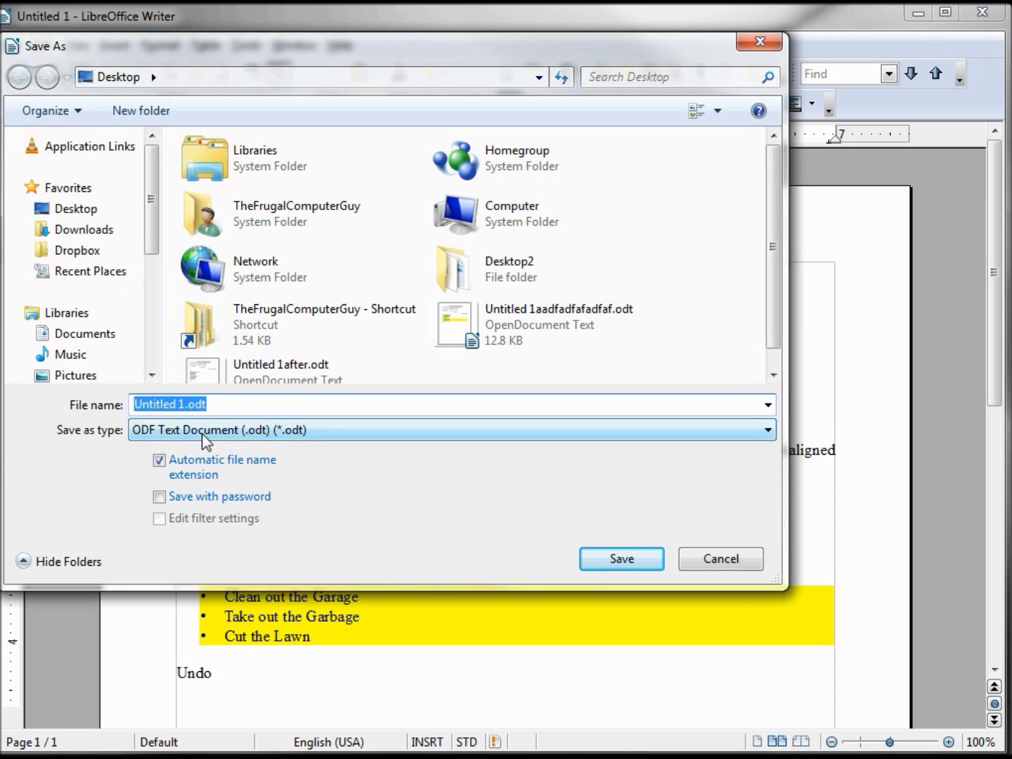
left_click_drag(186, 404, 121, 409)
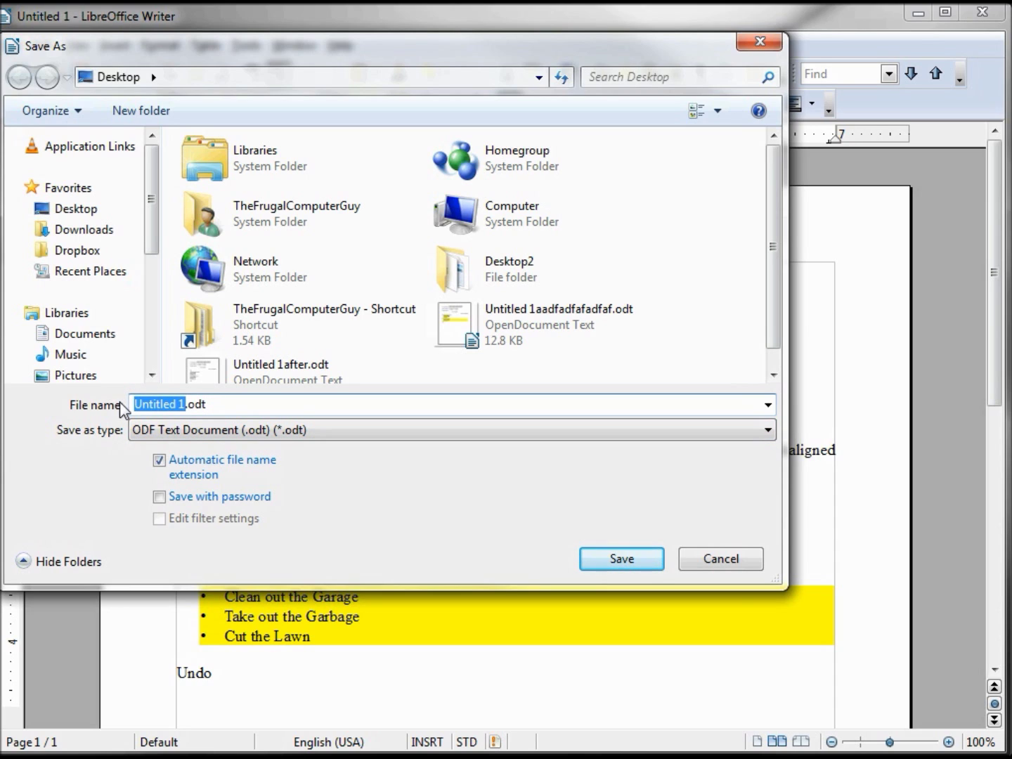
type("Faf")
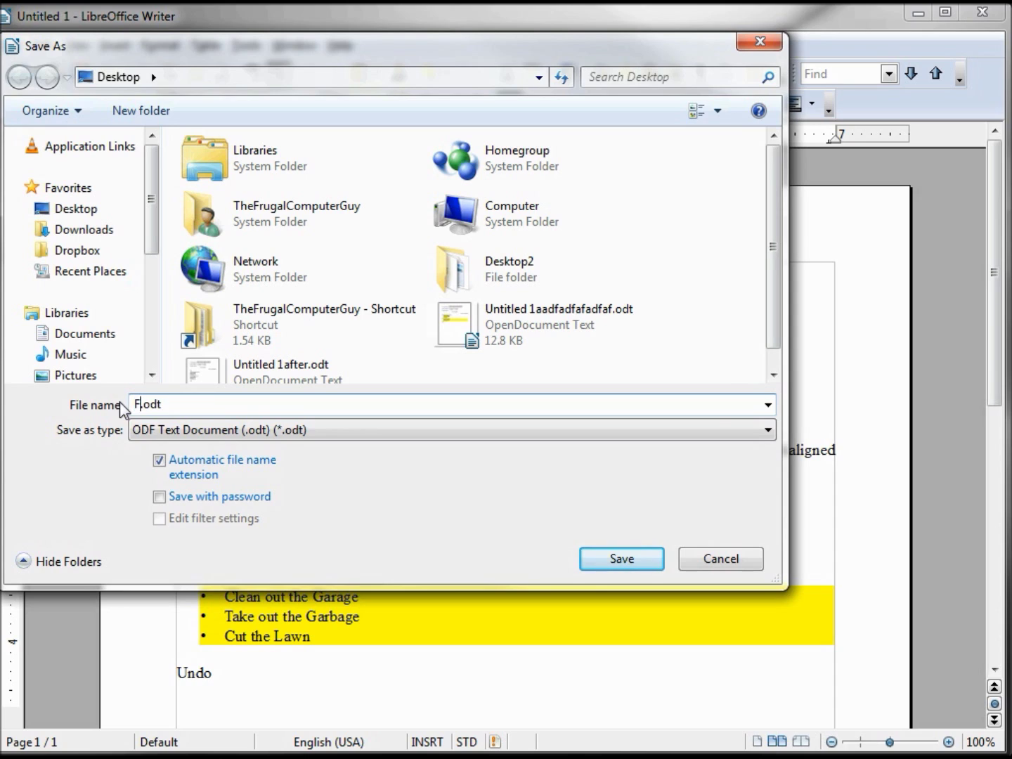
key("BackSpace")
key("BackSpace")
type("ormattingToolbar")
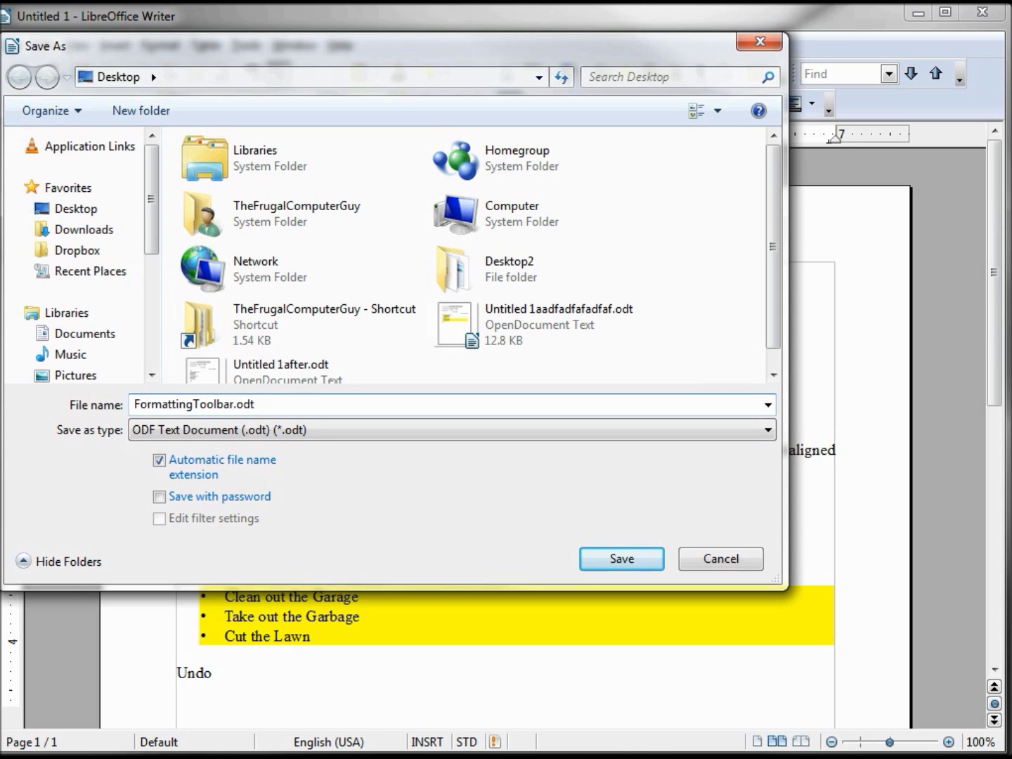
type("Examples")
left_click(612, 559)
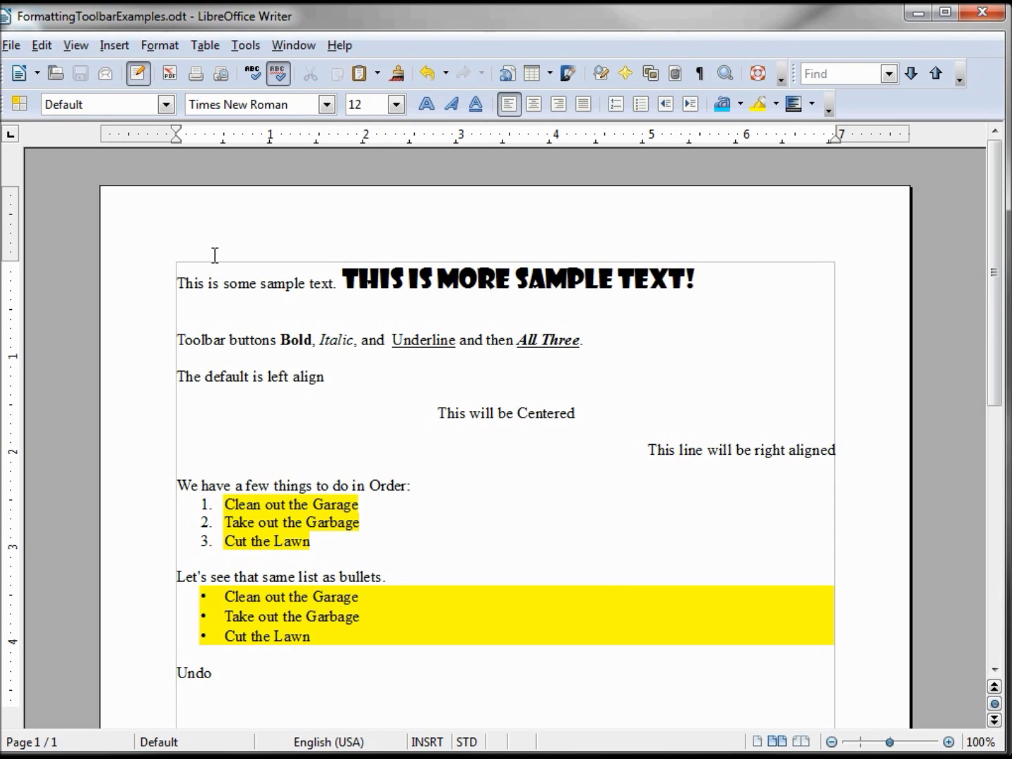
Place the cursor after "Undo" on the last line and save the document's changes to its existing file
left_click(196, 314)
left_click(82, 75)
left_click(235, 675)
left_click(12, 45)
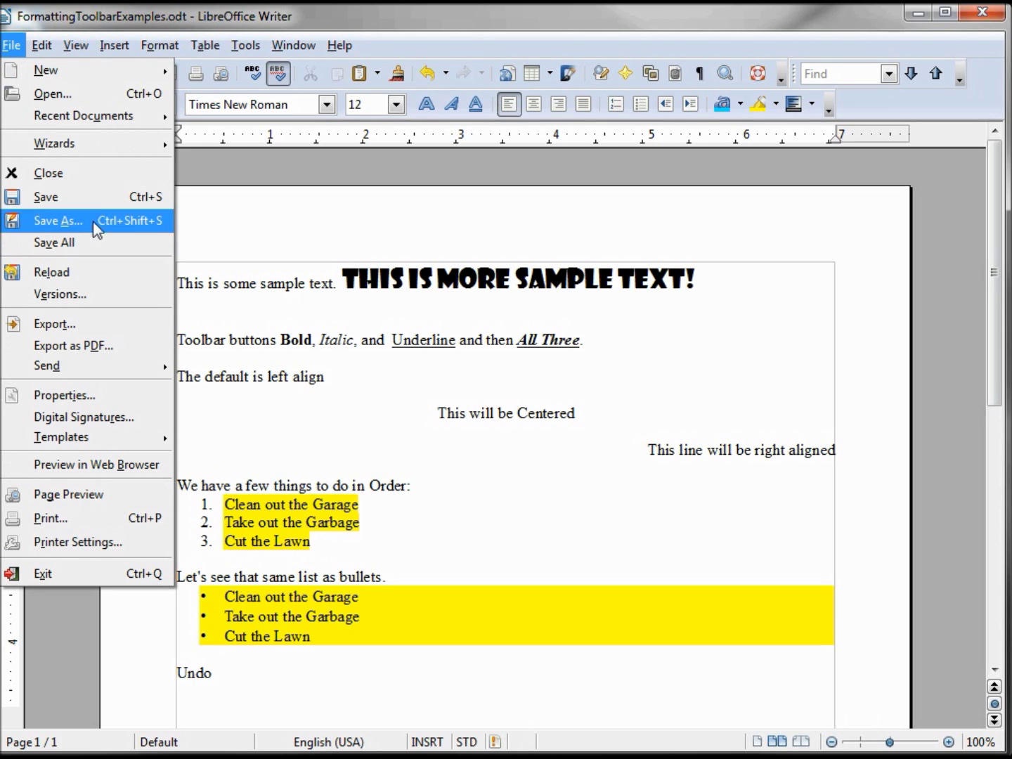
left_click(295, 231)
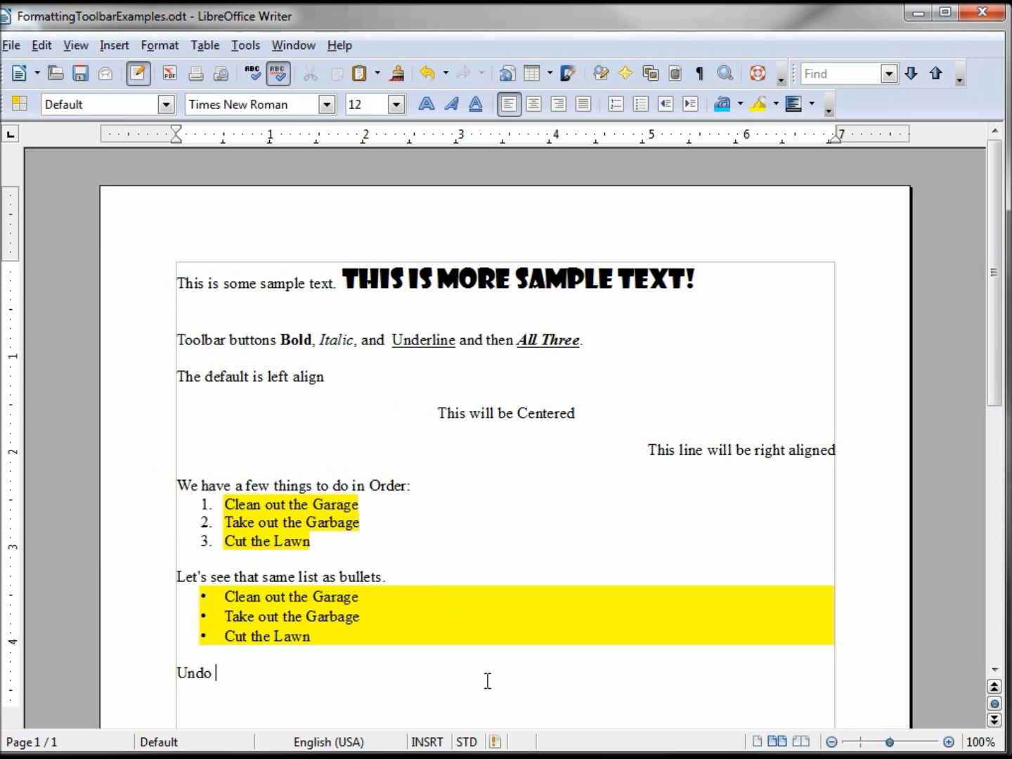
double_click(500, 744)
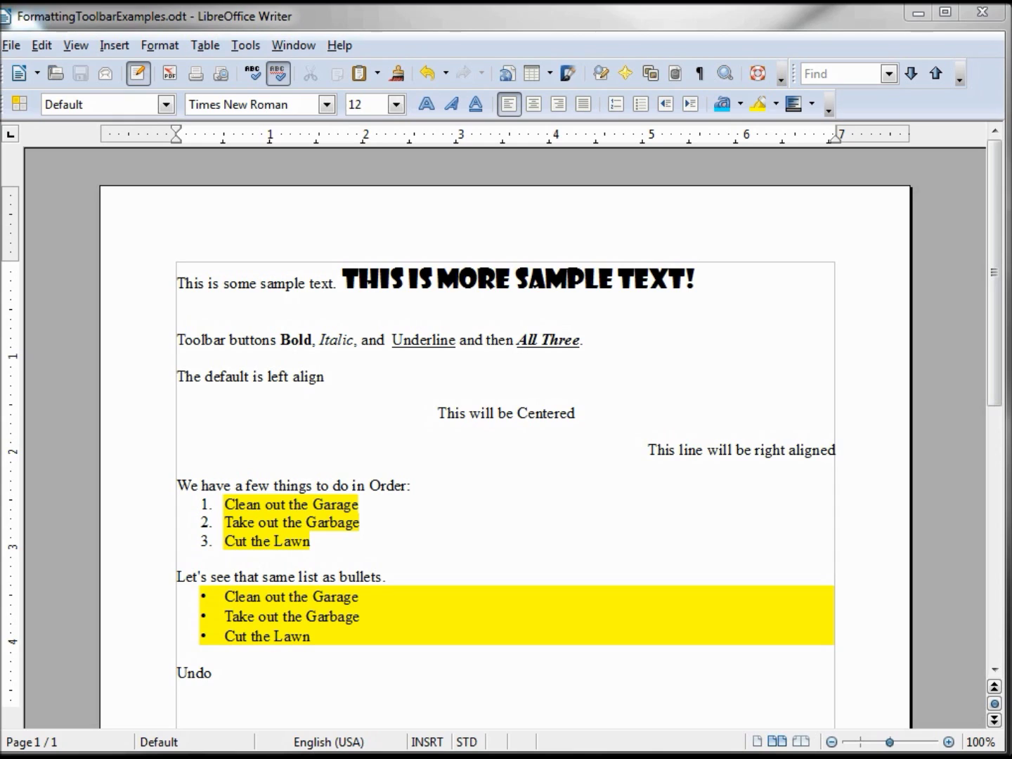
Export the document to the Desktop as FormattingToolbarExamples.pdf and open the PDF in Nitro PDF Reader to check it
left_click(172, 72)
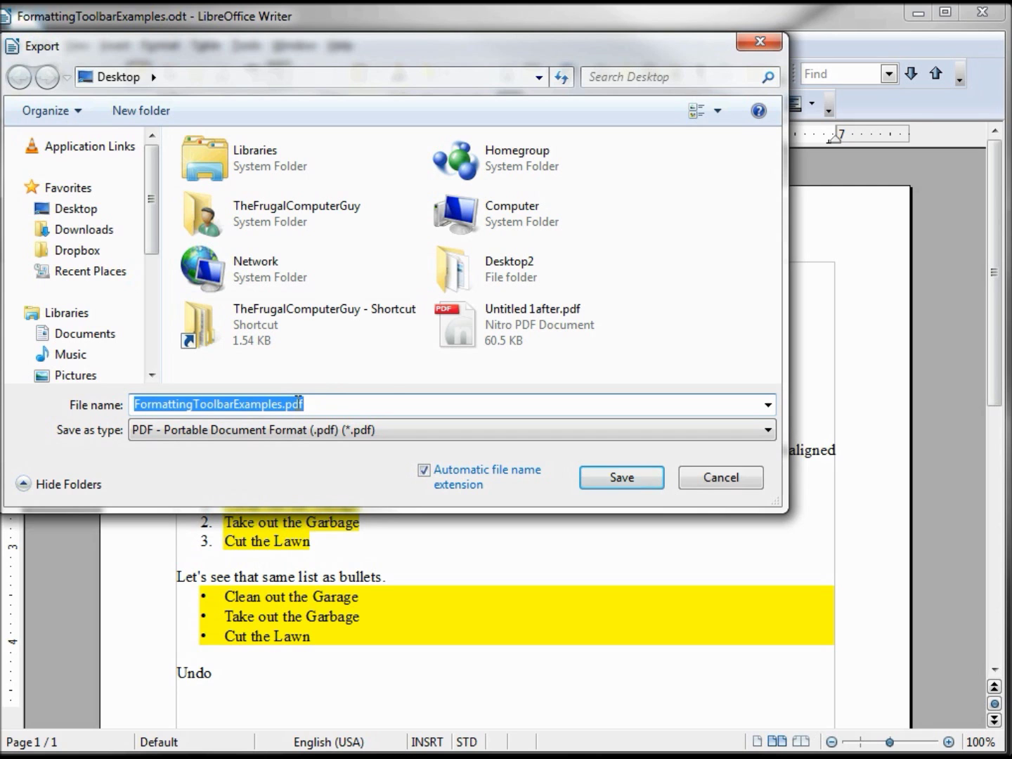
left_click(629, 473)
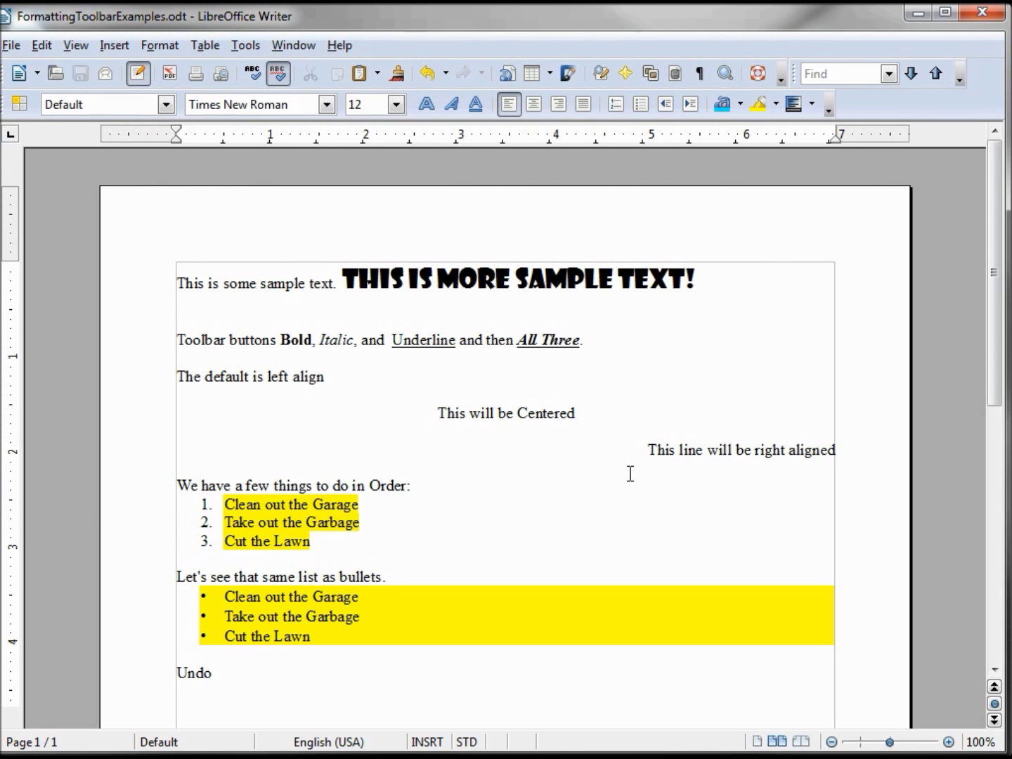
left_click(916, 13)
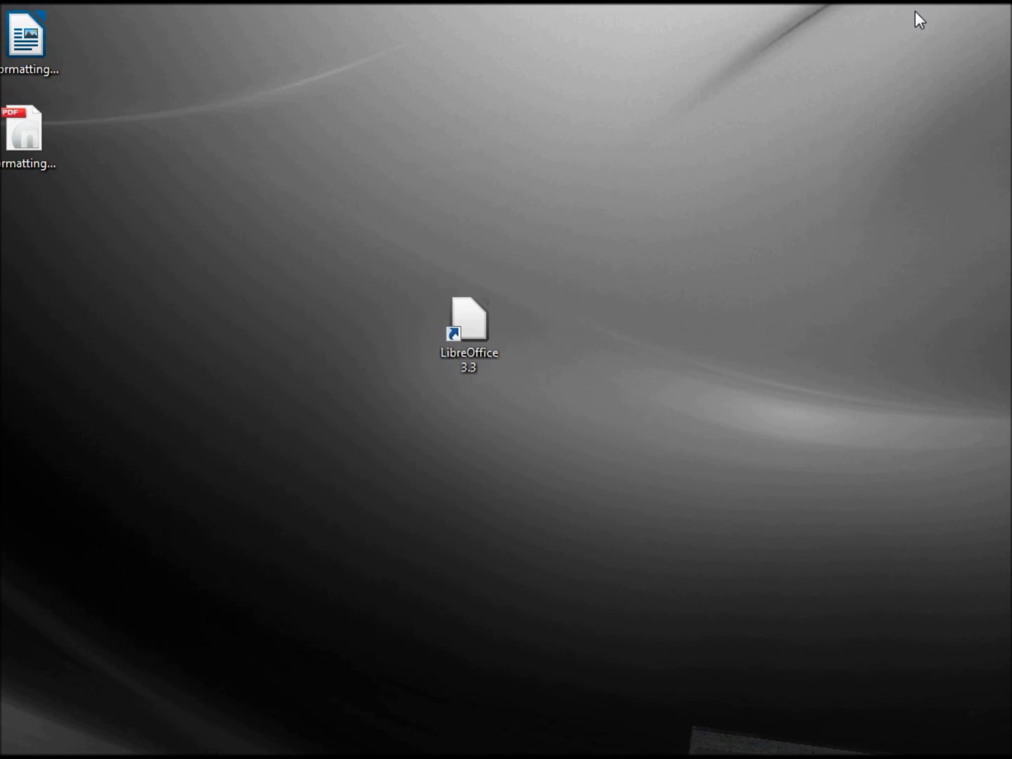
double_click(14, 130)
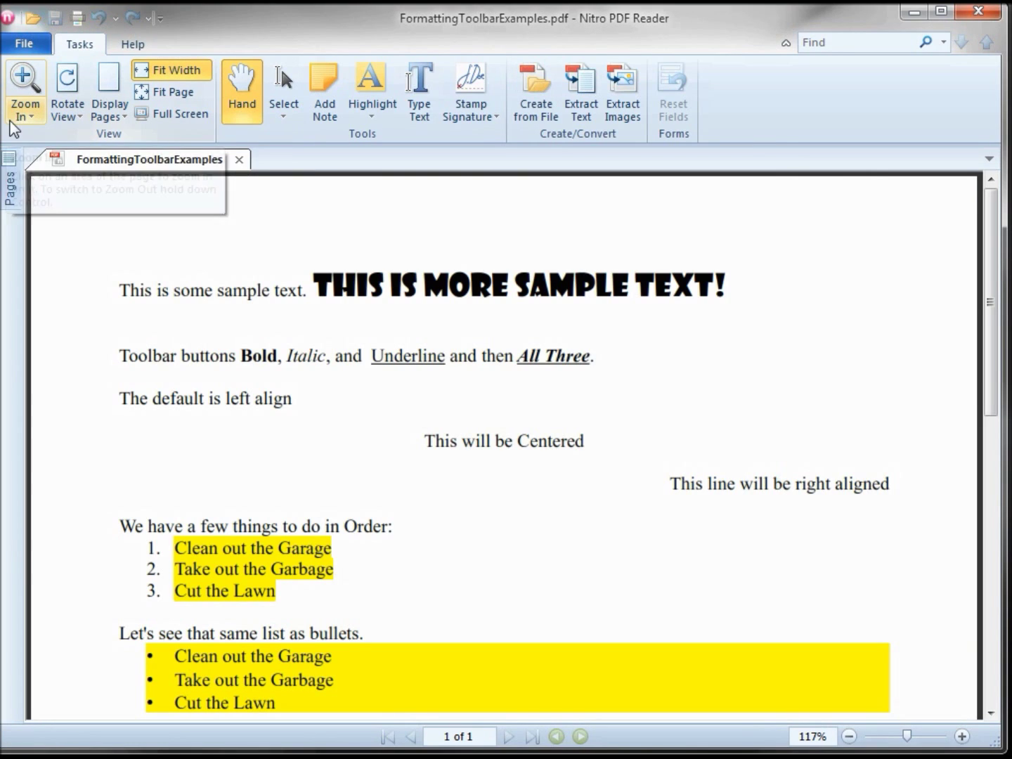
left_click(972, 14)
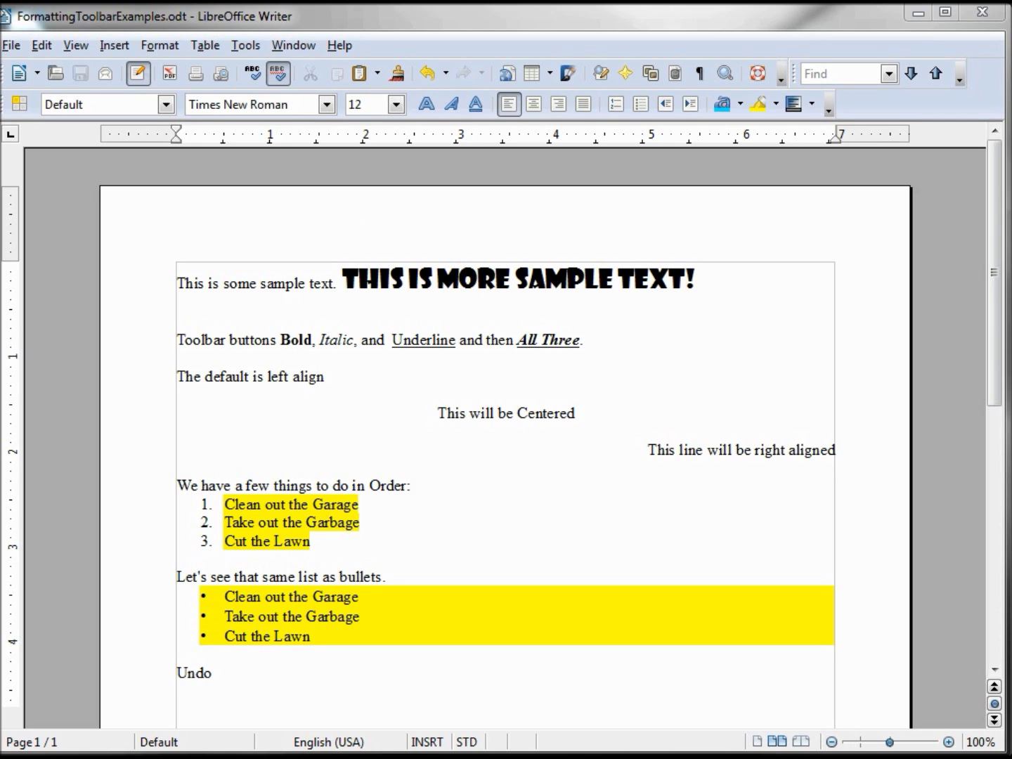
Save a copy as FormattingToolbarExamples.docx in Microsoft Word 2007 XML format, keeping that format, and close the document
left_click(11, 46)
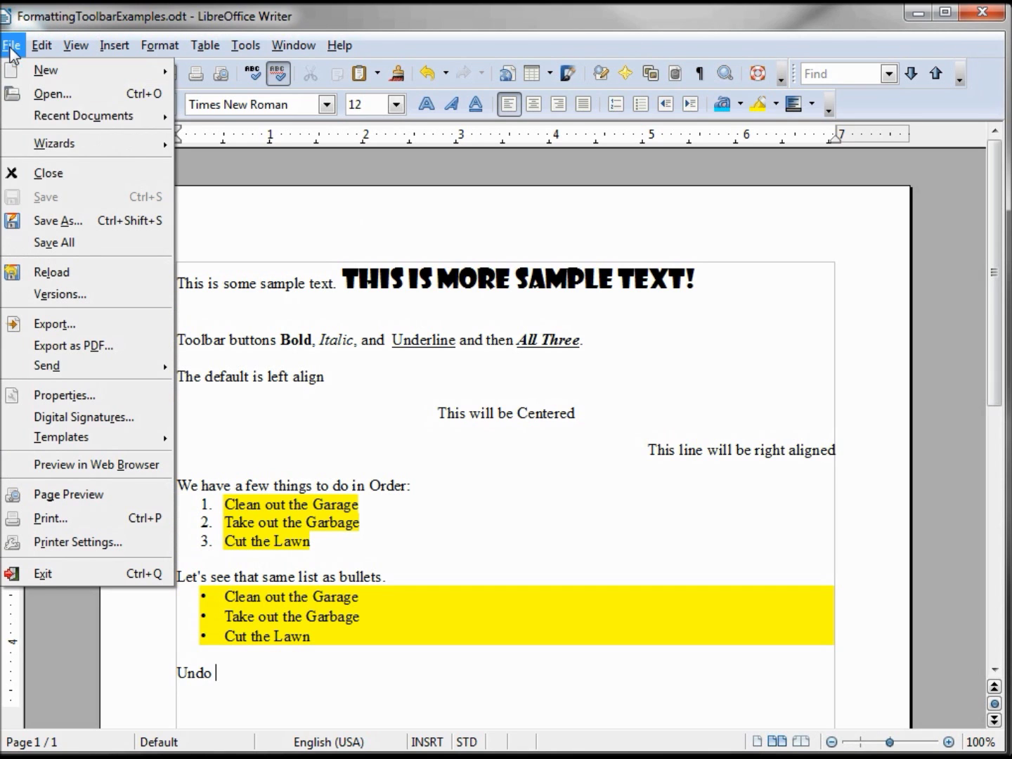
left_click(74, 222)
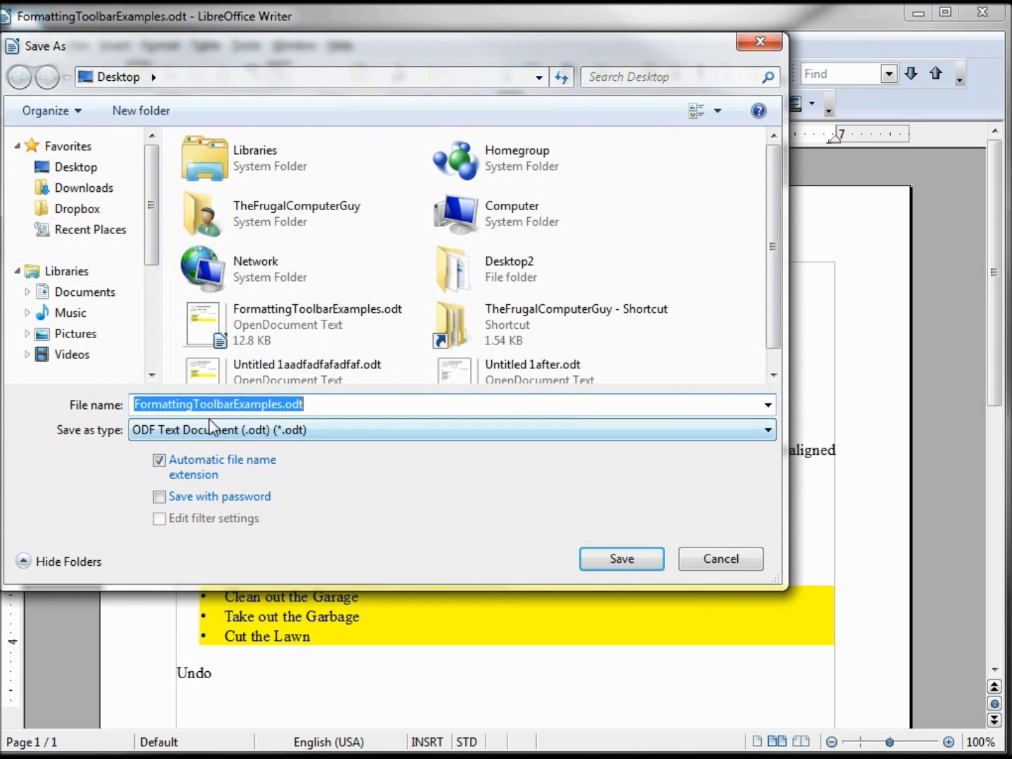
left_click(738, 430)
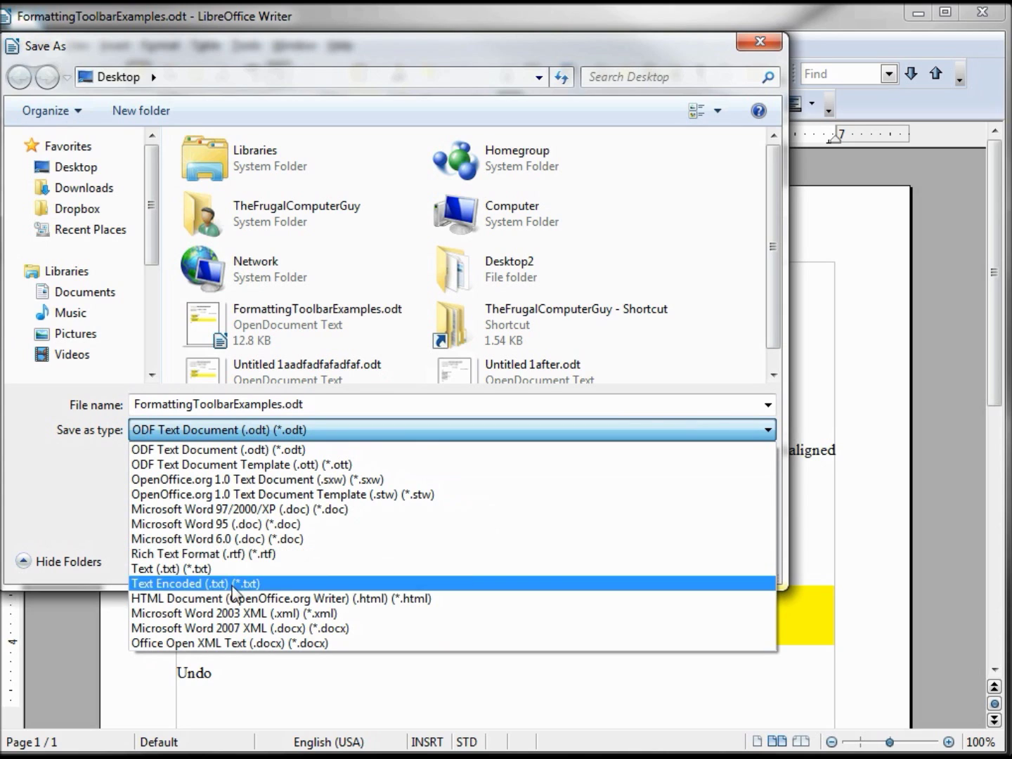
left_click(310, 628)
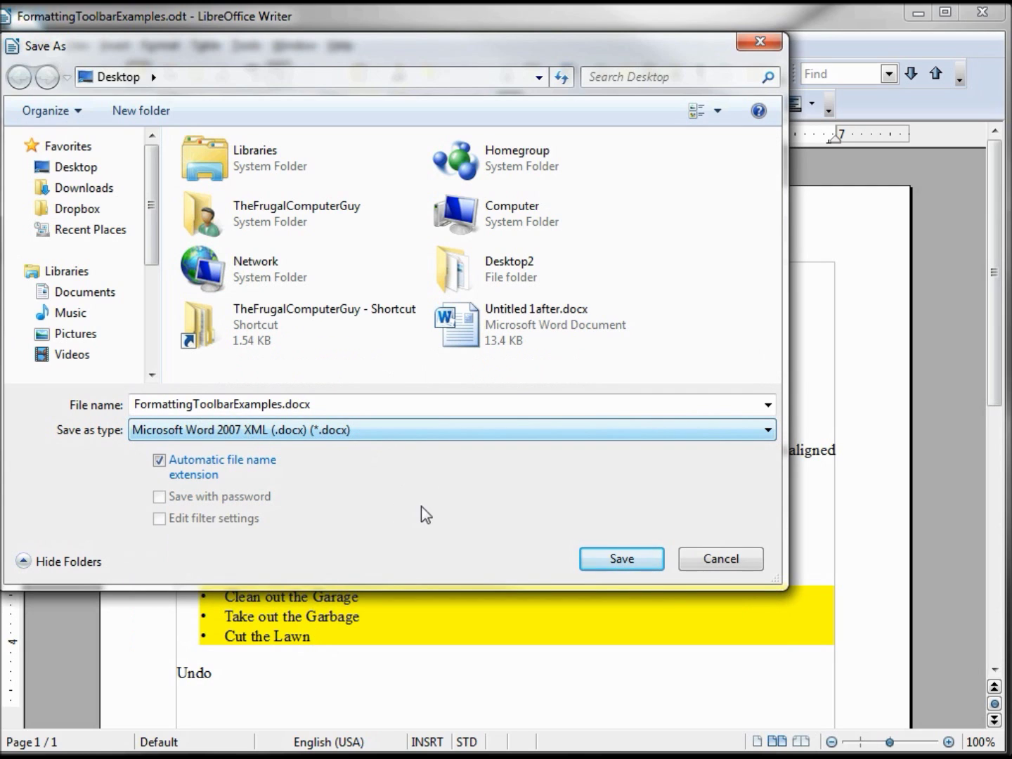
left_click(611, 560)
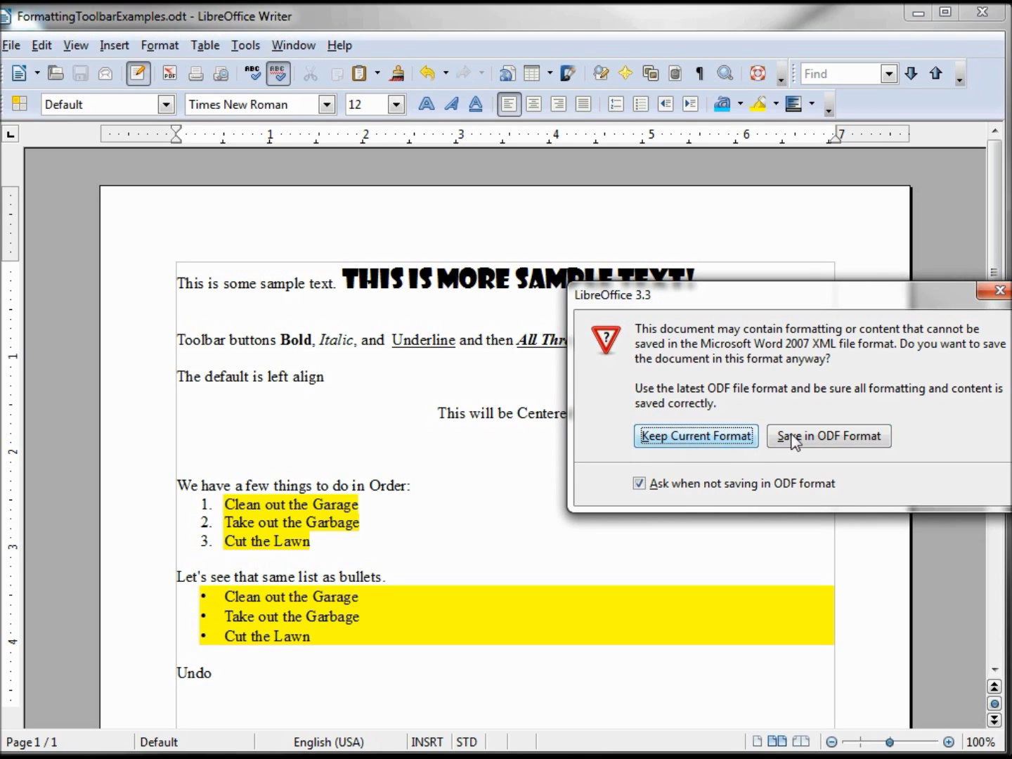
left_click(689, 436)
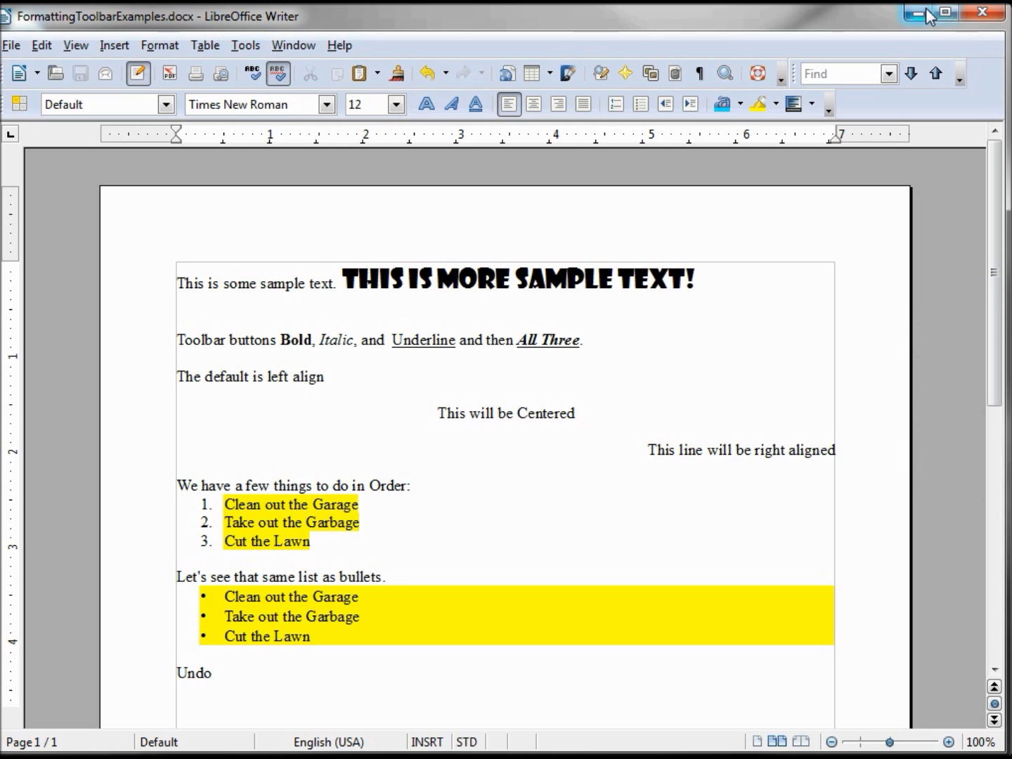
left_click(977, 13)
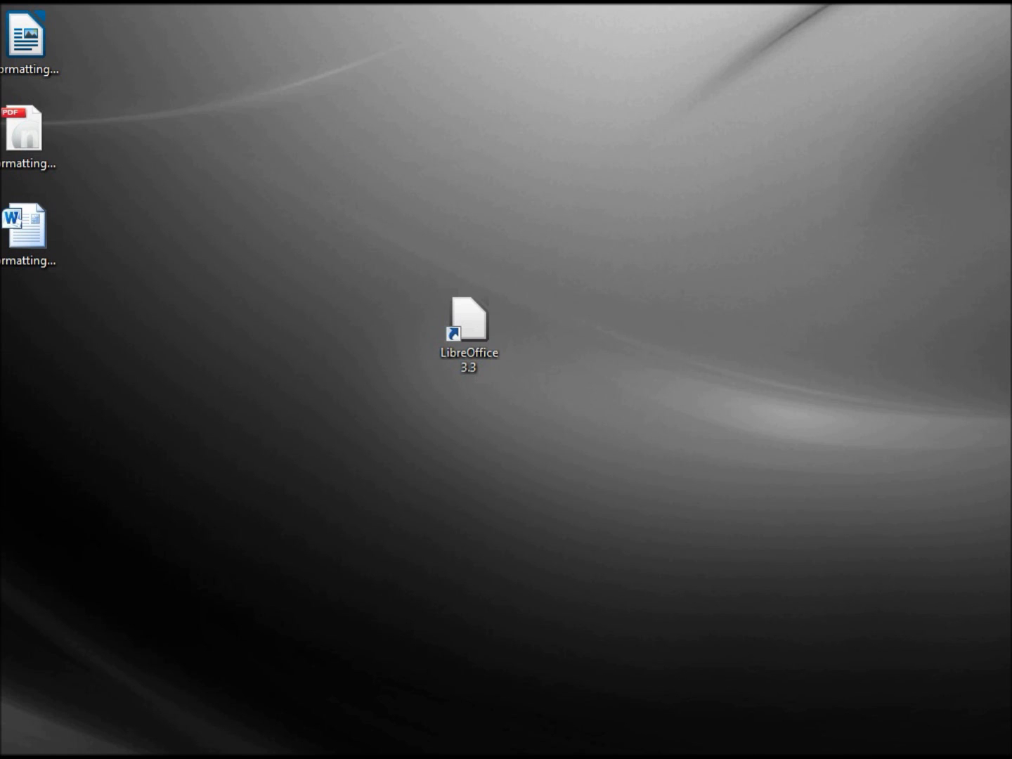
Open FormattingToolbarExamples.docx in Microsoft Word and examine how its fonts, text styles, alignment, lists and highlighting carried over
double_click(37, 227)
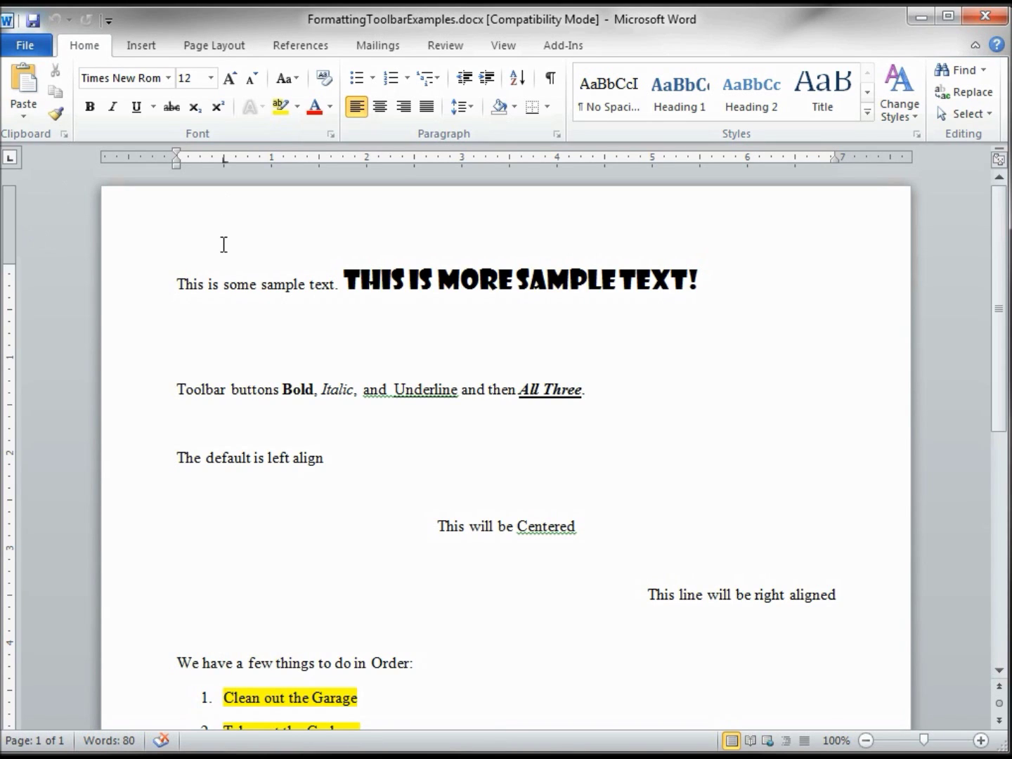
left_click(380, 280)
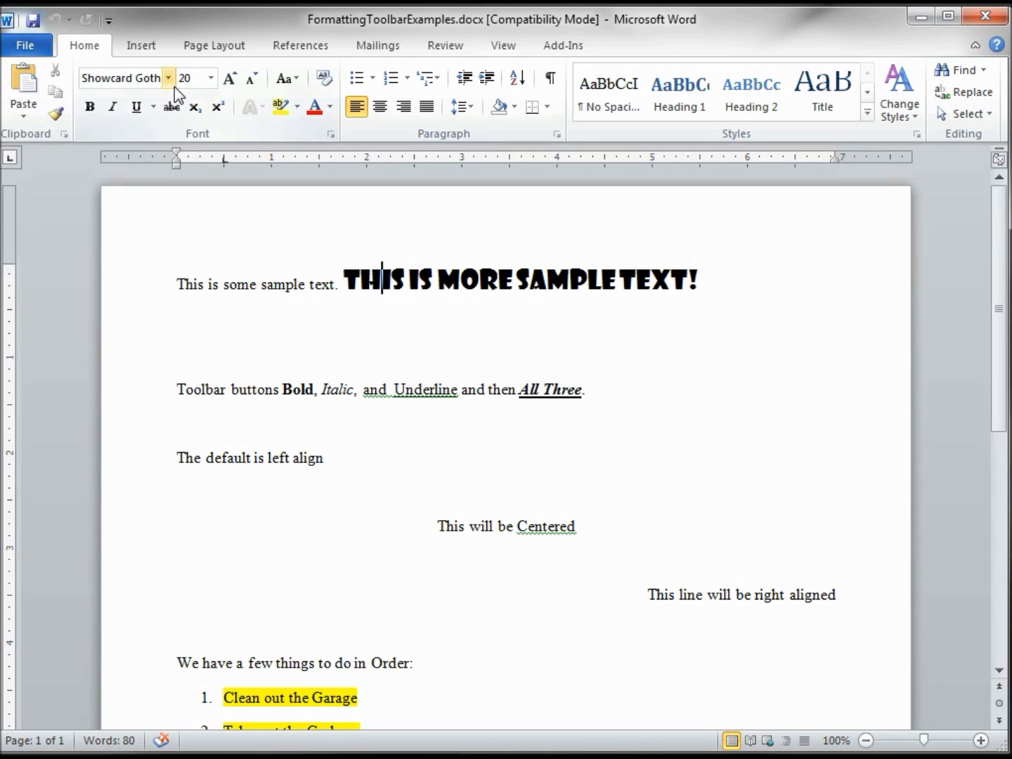
left_click(290, 389)
left_click(333, 390)
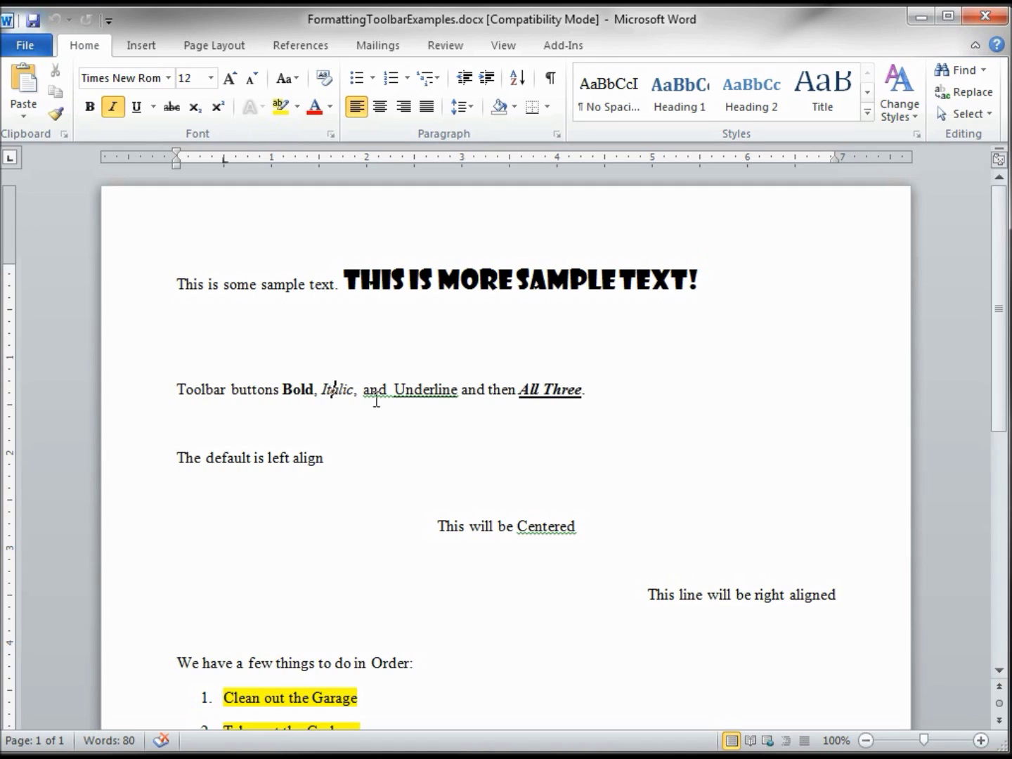
left_click(430, 390)
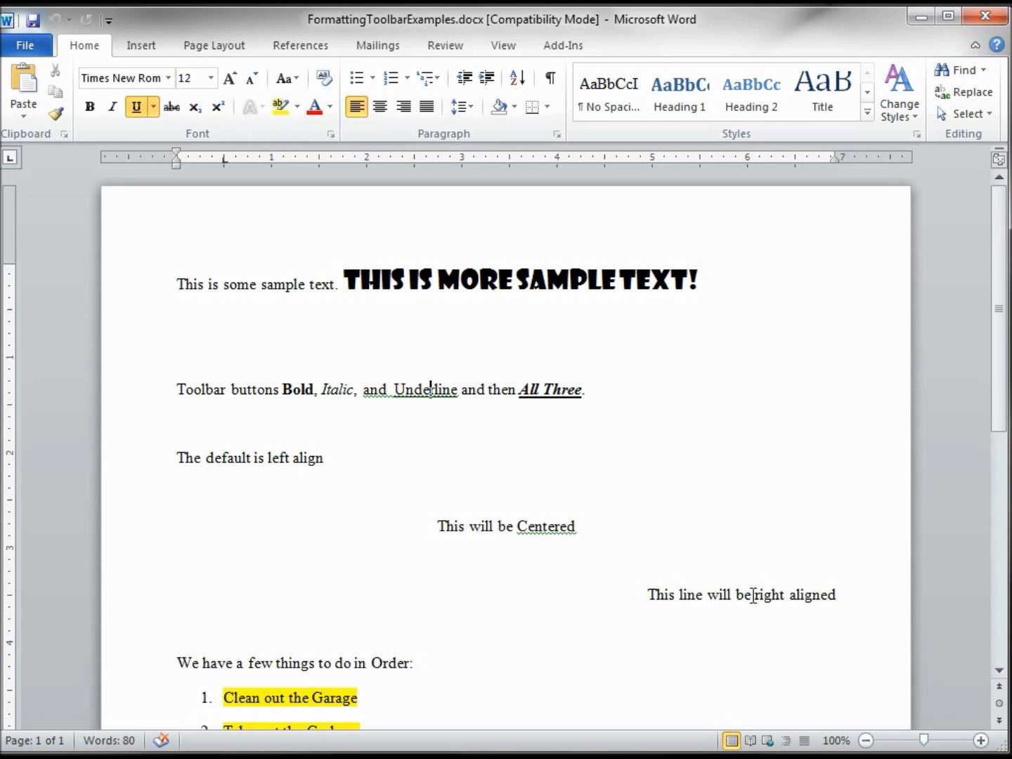
scroll(465, 573, "down", 2)
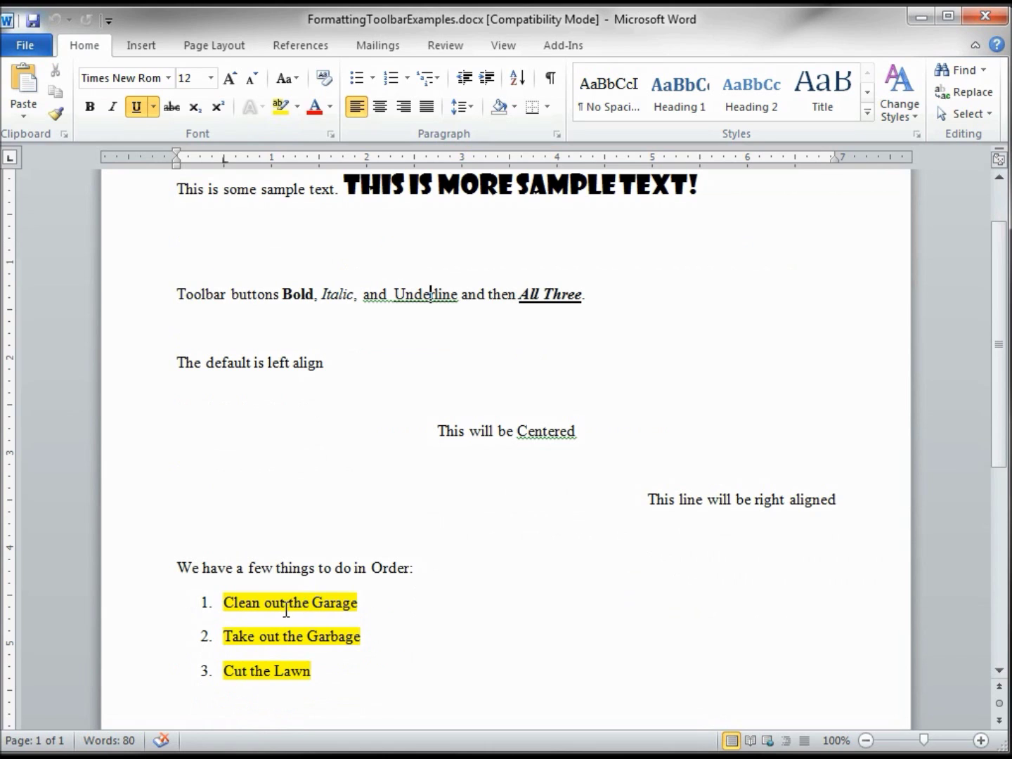
scroll(286, 611, "down", 4)
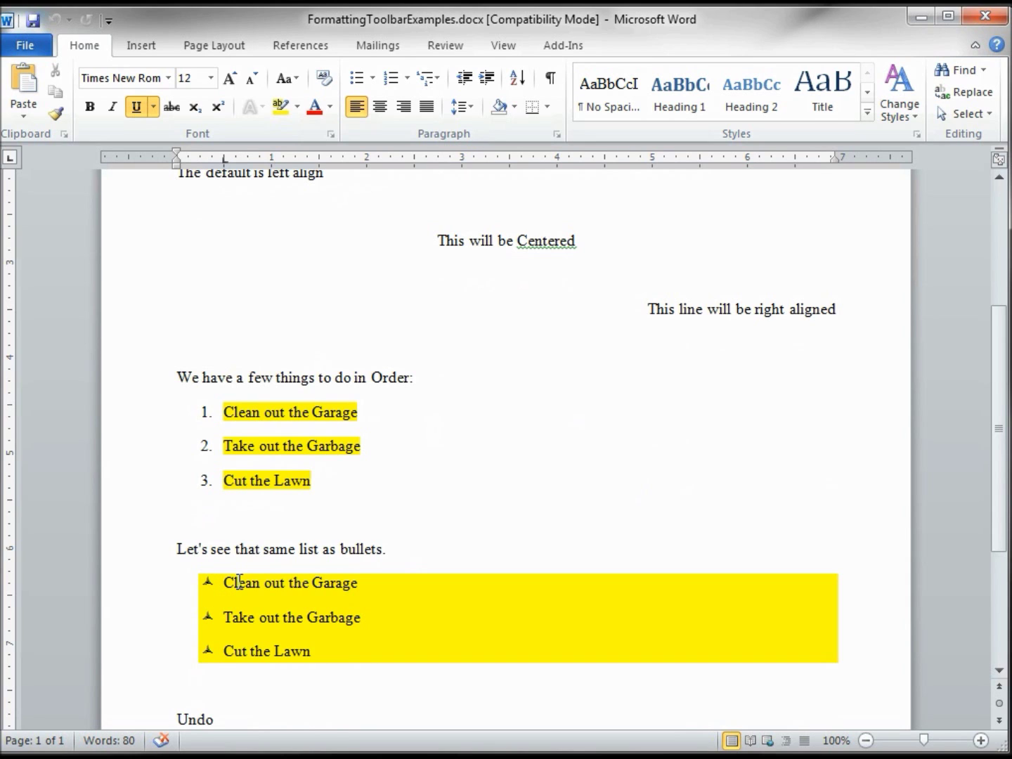
scroll(329, 573, "down", 2)
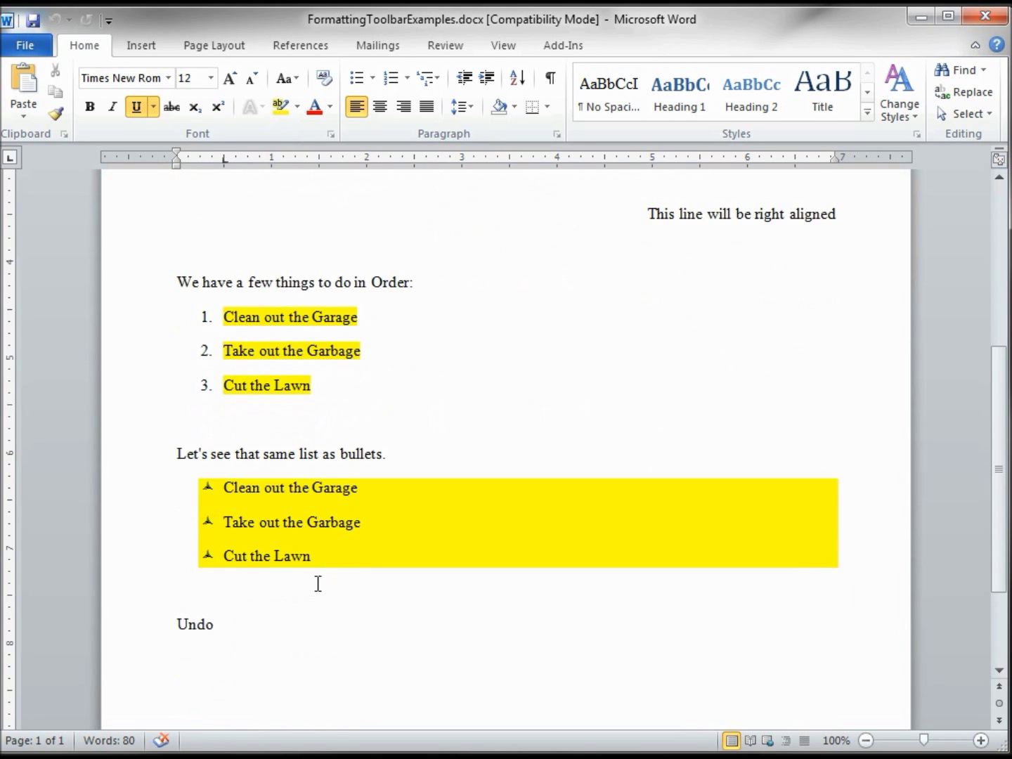
scroll(443, 534, "up", 8)
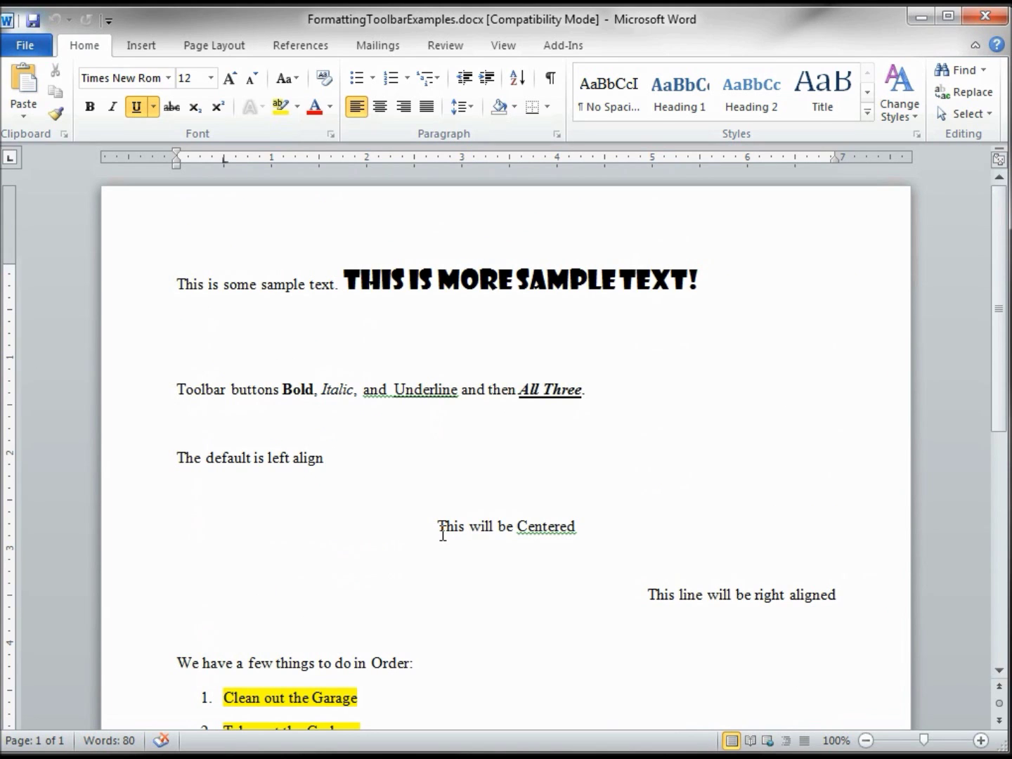
left_click(986, 16)
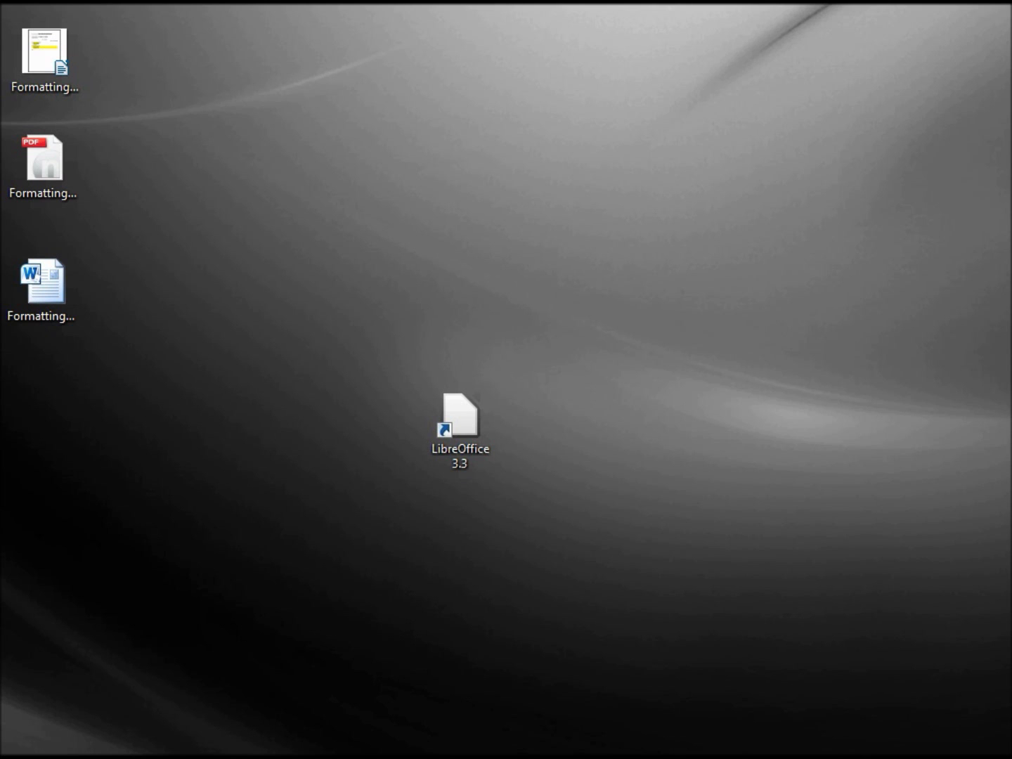
Open the FormattingToolbarExamples.docx file from the desktop with LibreOffice Writer
right_click(44, 287)
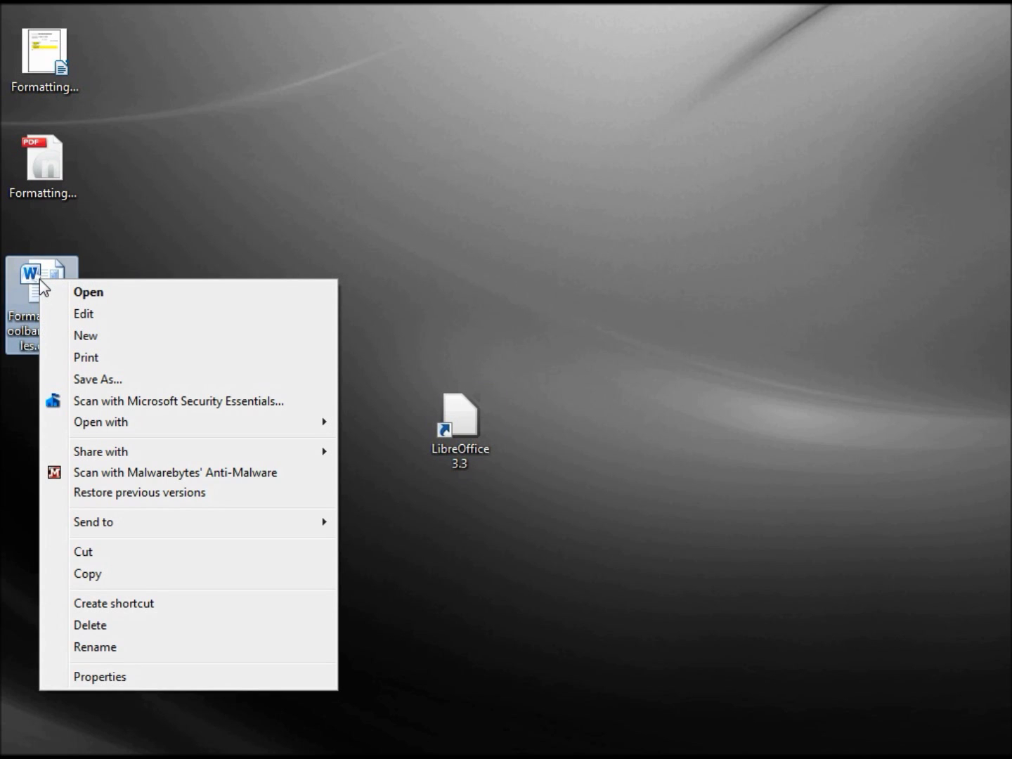
mouse_move(202, 425)
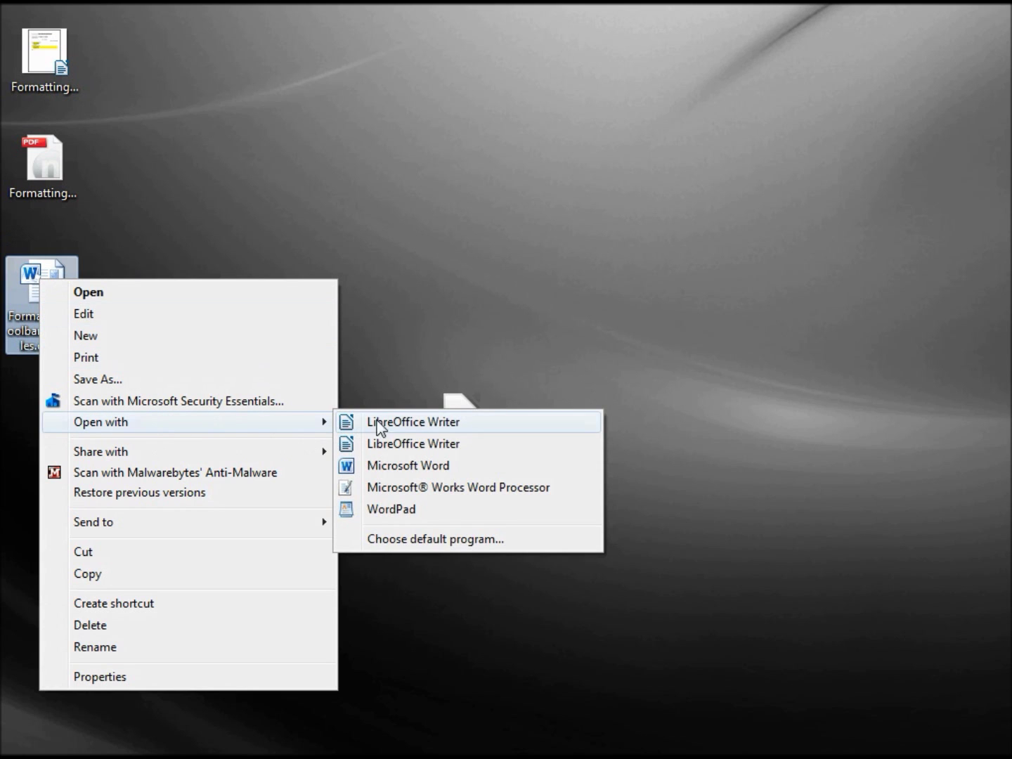
left_click(380, 425)
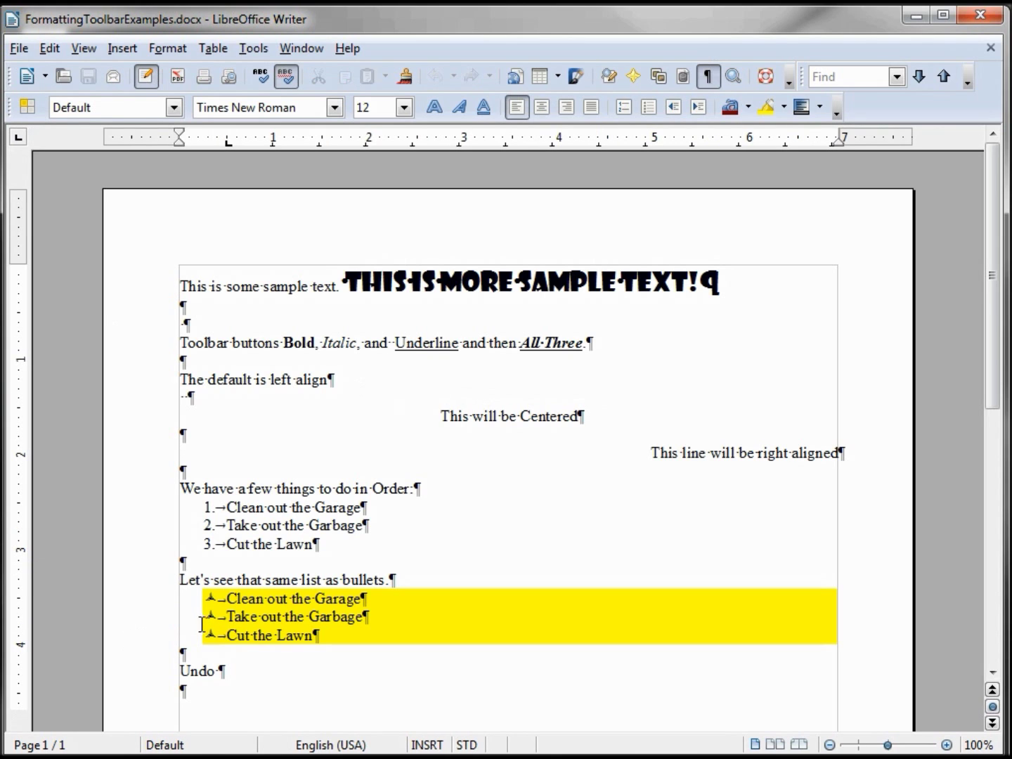
Change the bullets of the highlighted three-item list to the large solid round style
left_click_drag(222, 598, 339, 666)
left_click(227, 630)
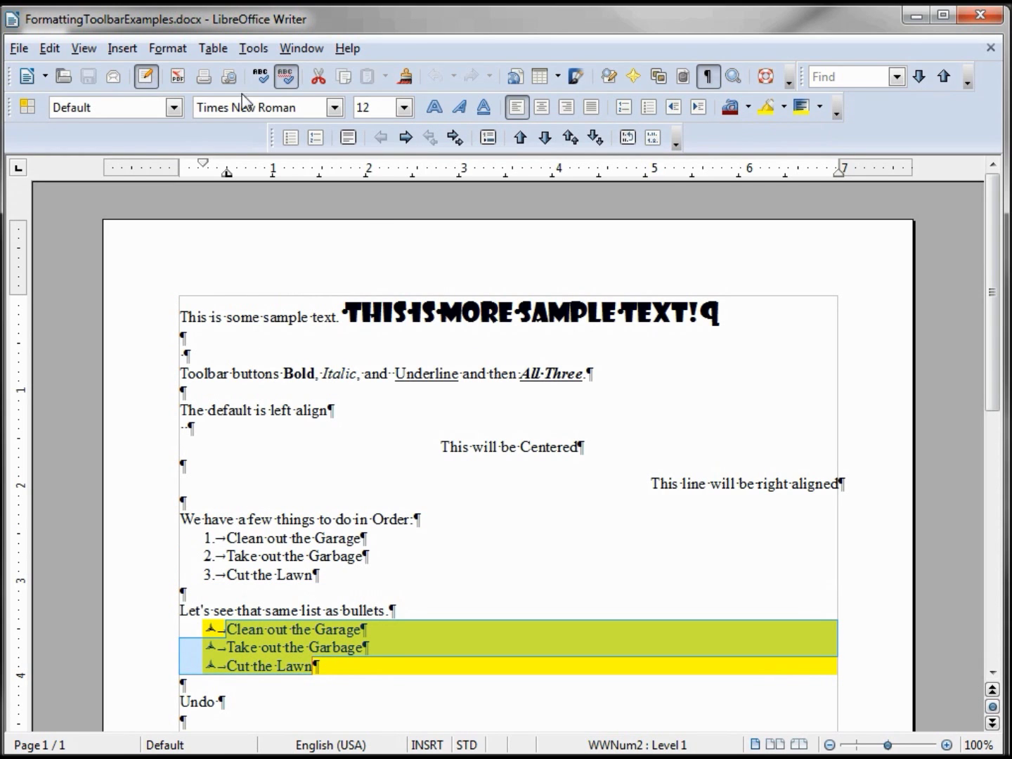
left_click(168, 48)
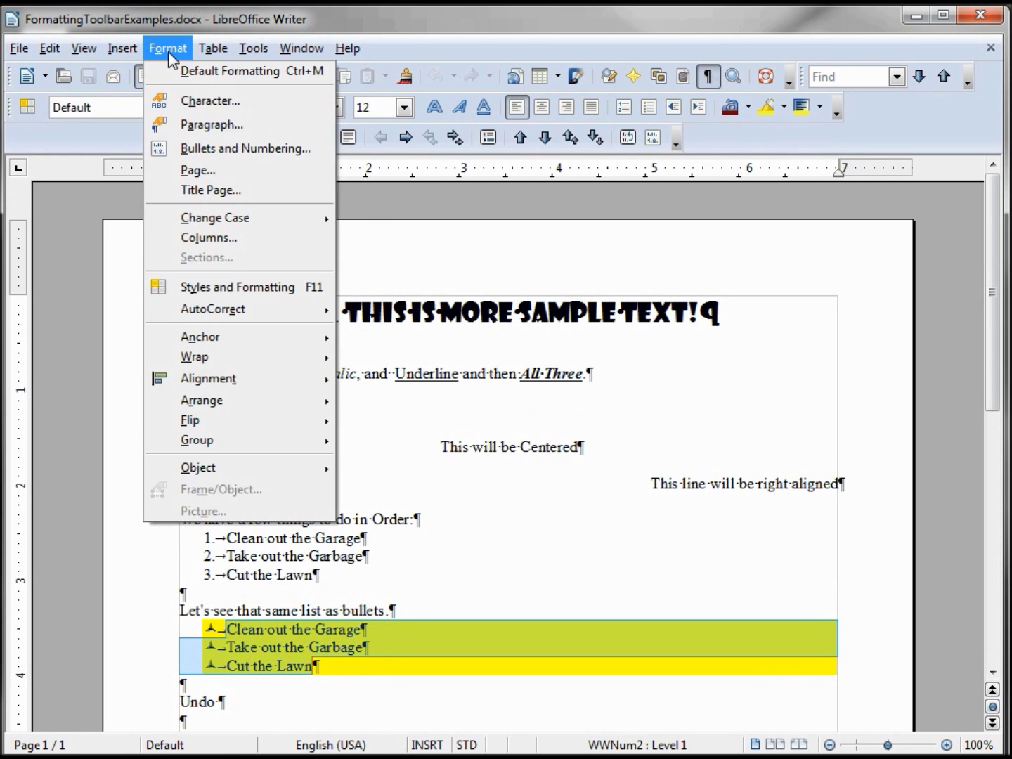
left_click(249, 149)
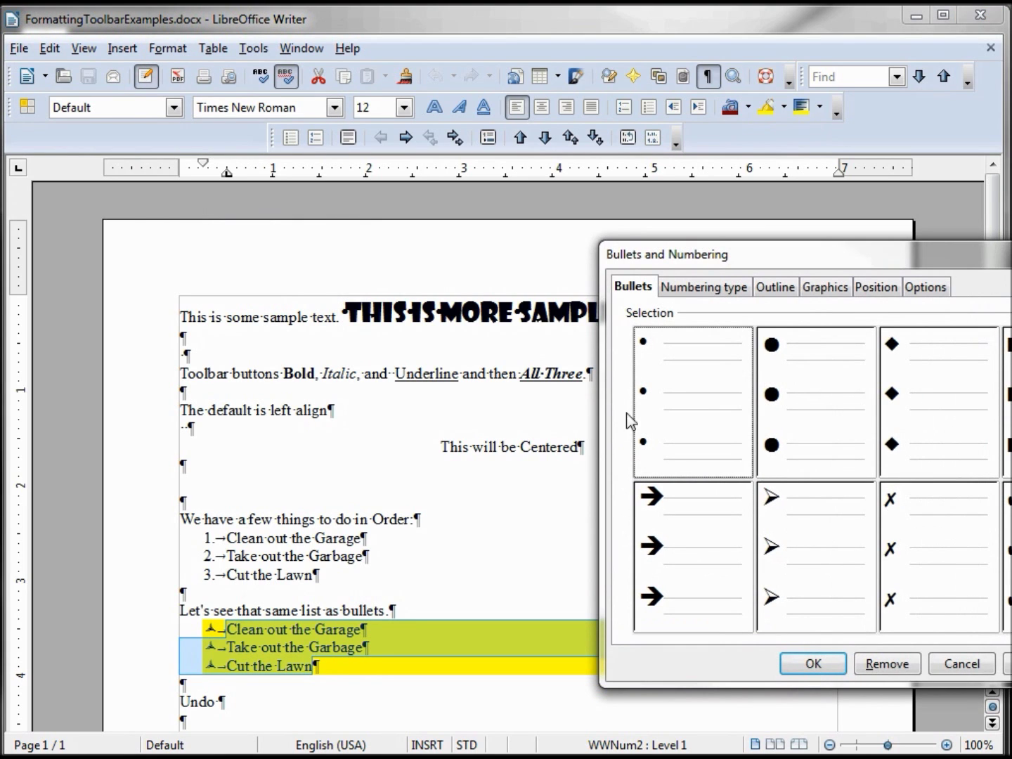
left_click(794, 401)
left_click(815, 663)
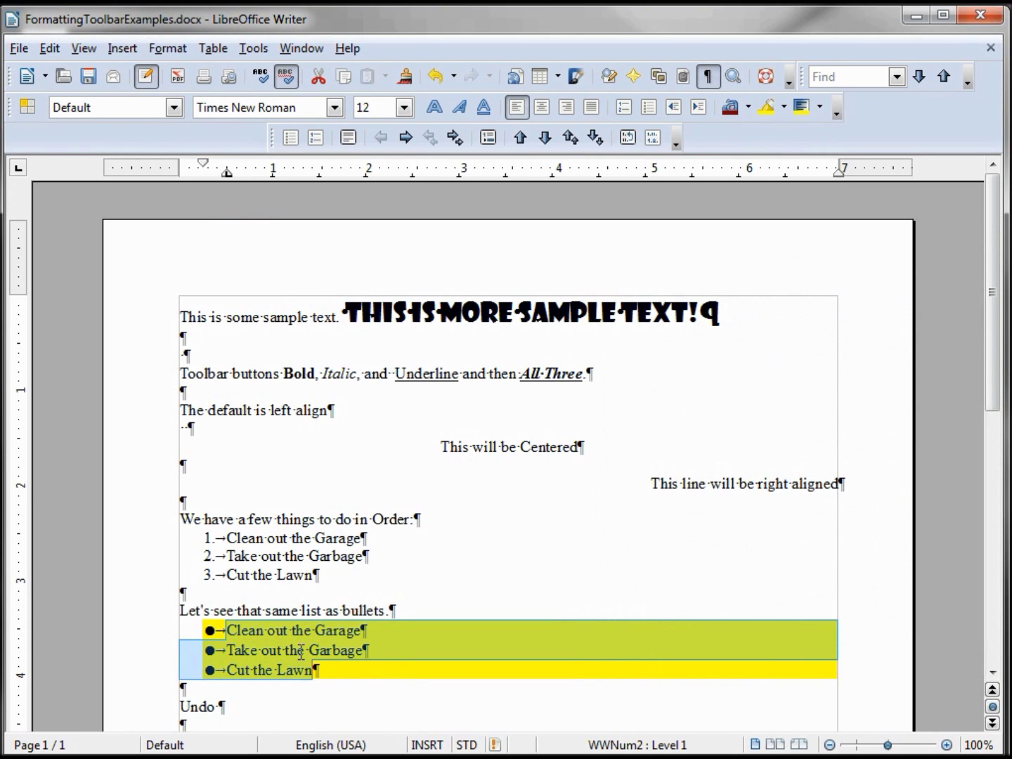
left_click(261, 651)
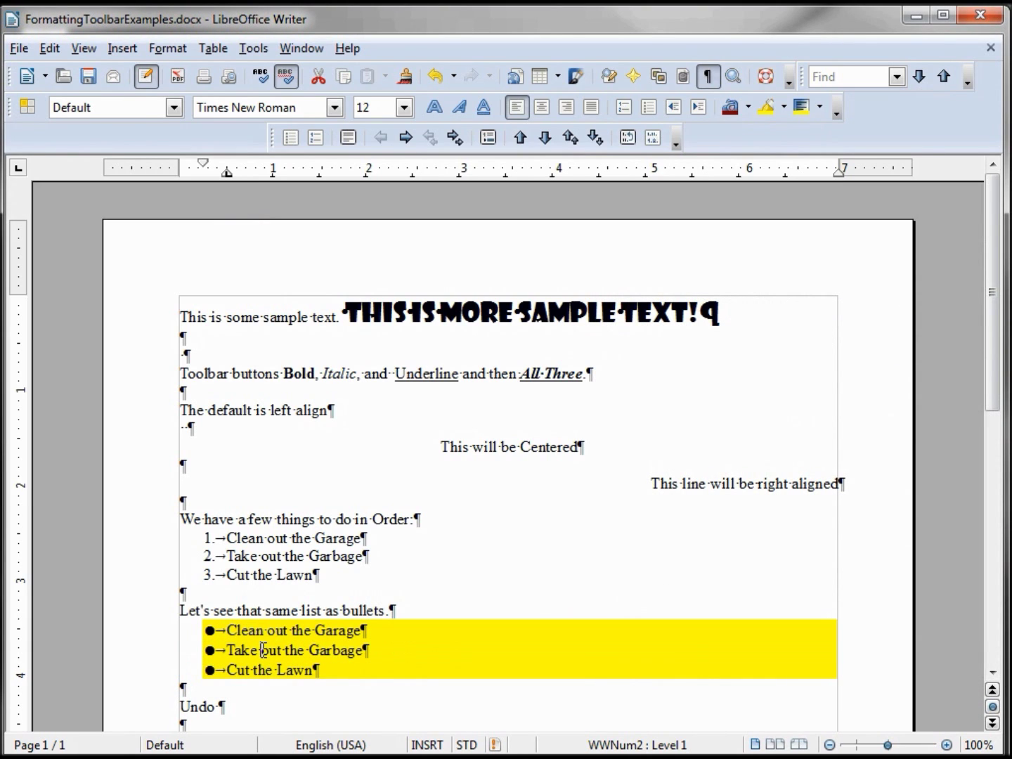
Save the document over FormattingToolbarExamples.docx on the Desktop, keeping the Microsoft Word 2007 XML format, and close it
left_click(17, 50)
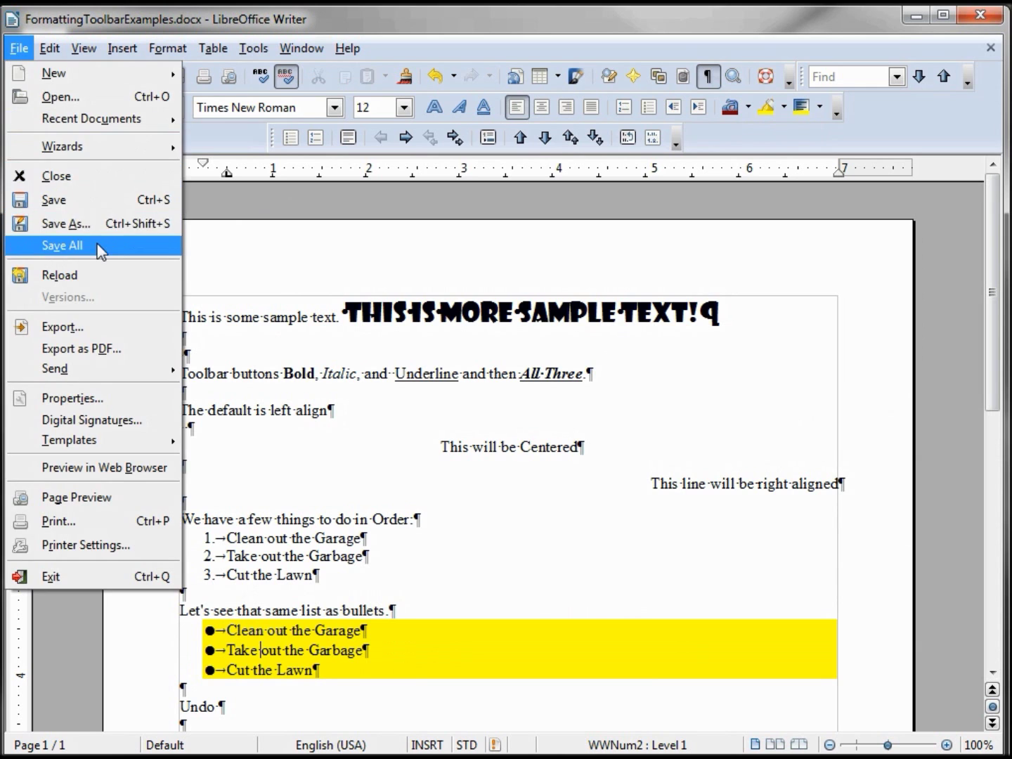
left_click(99, 223)
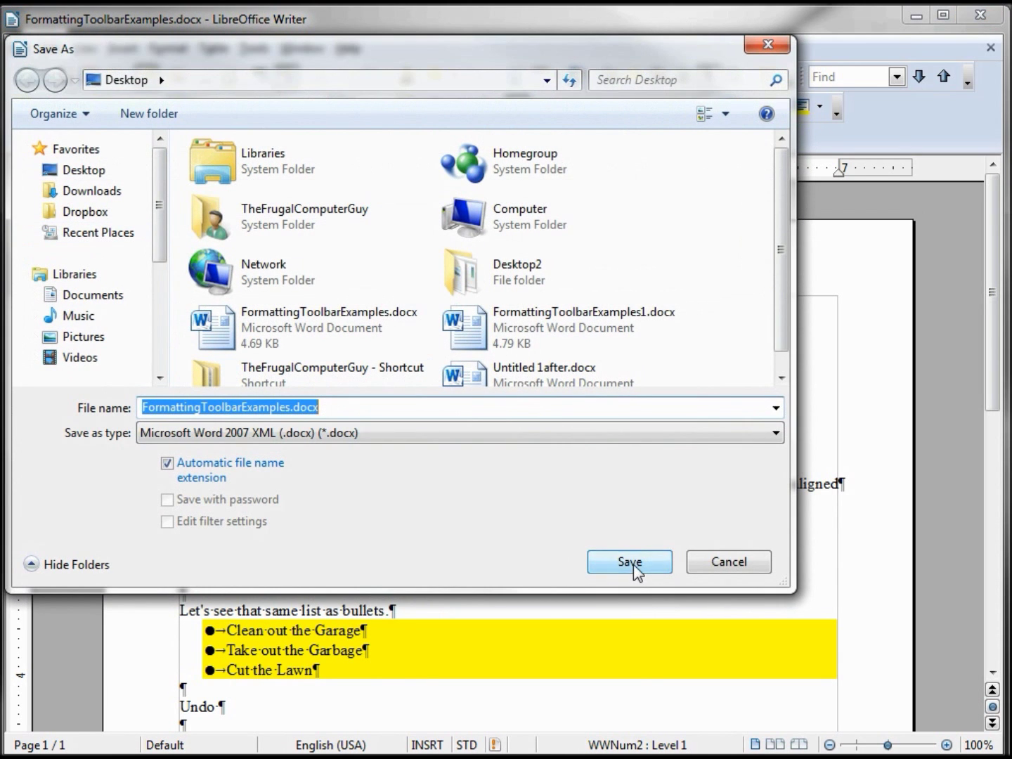
left_click(634, 564)
left_click(839, 445)
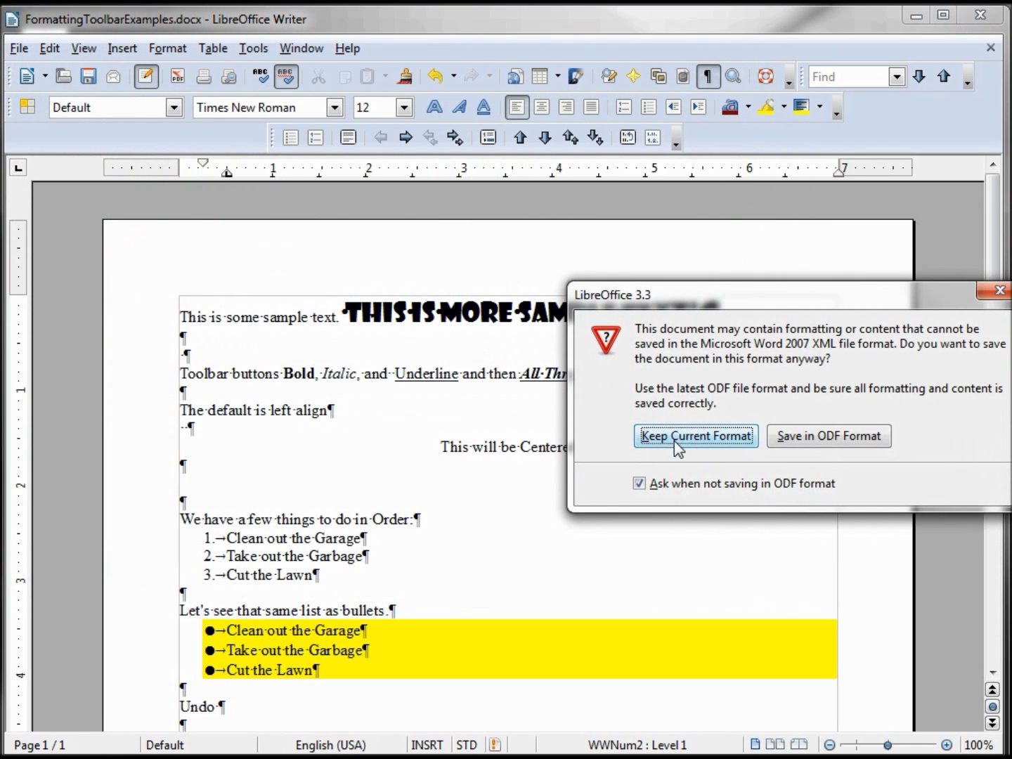
left_click(674, 438)
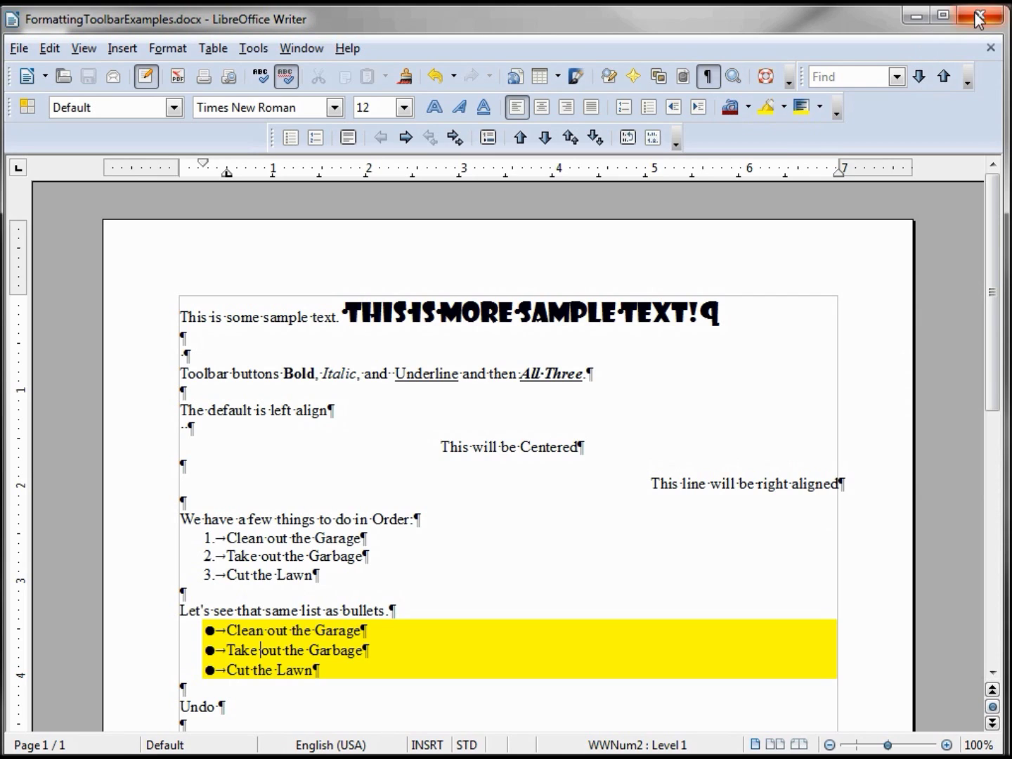
left_click(969, 15)
Open FormattingToolbarExamples.docx from the desktop in Microsoft Word and check how the highlighted list's bullets carried over
left_click(54, 288)
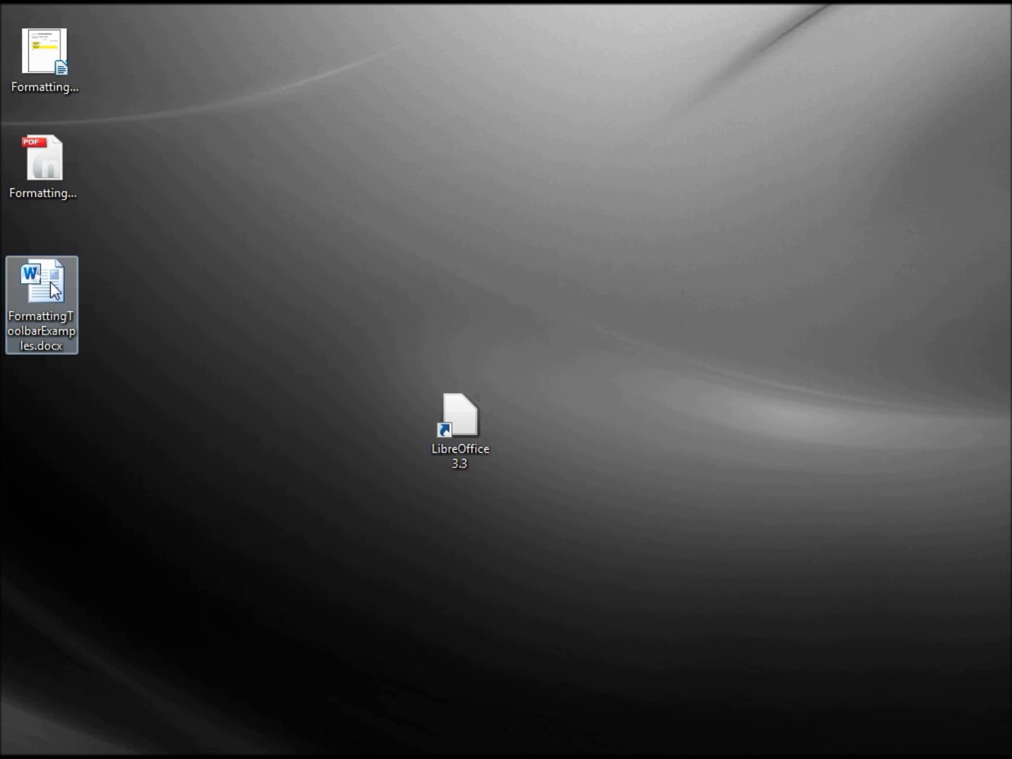
double_click(51, 282)
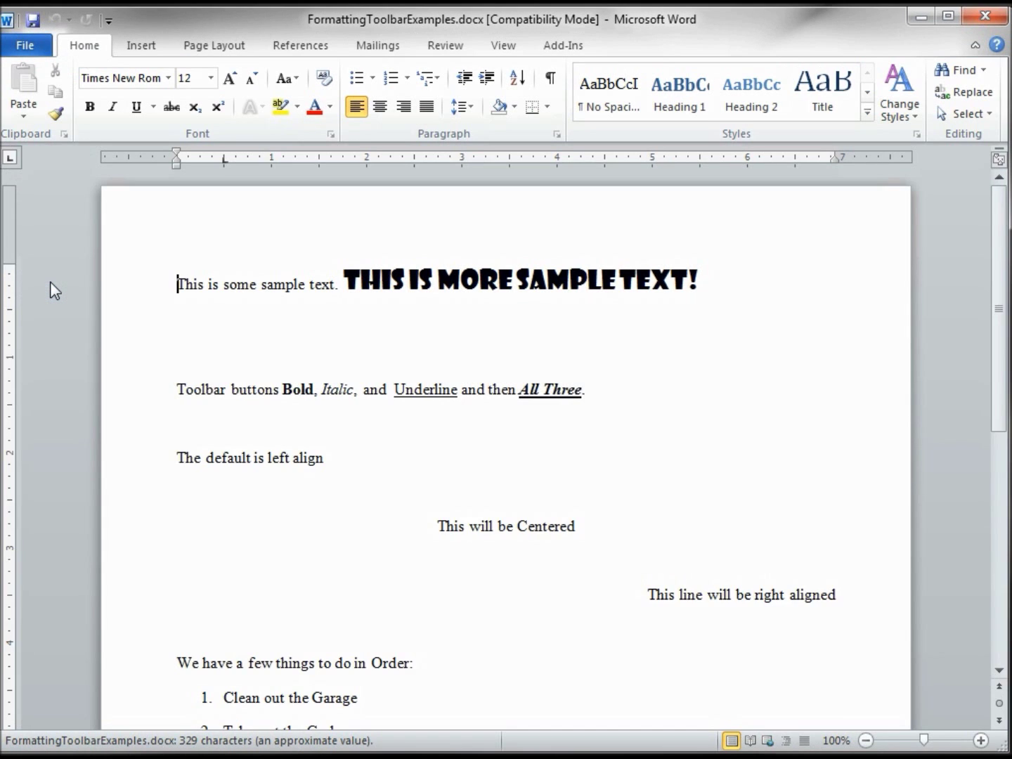
scroll(50, 282, "down", 3)
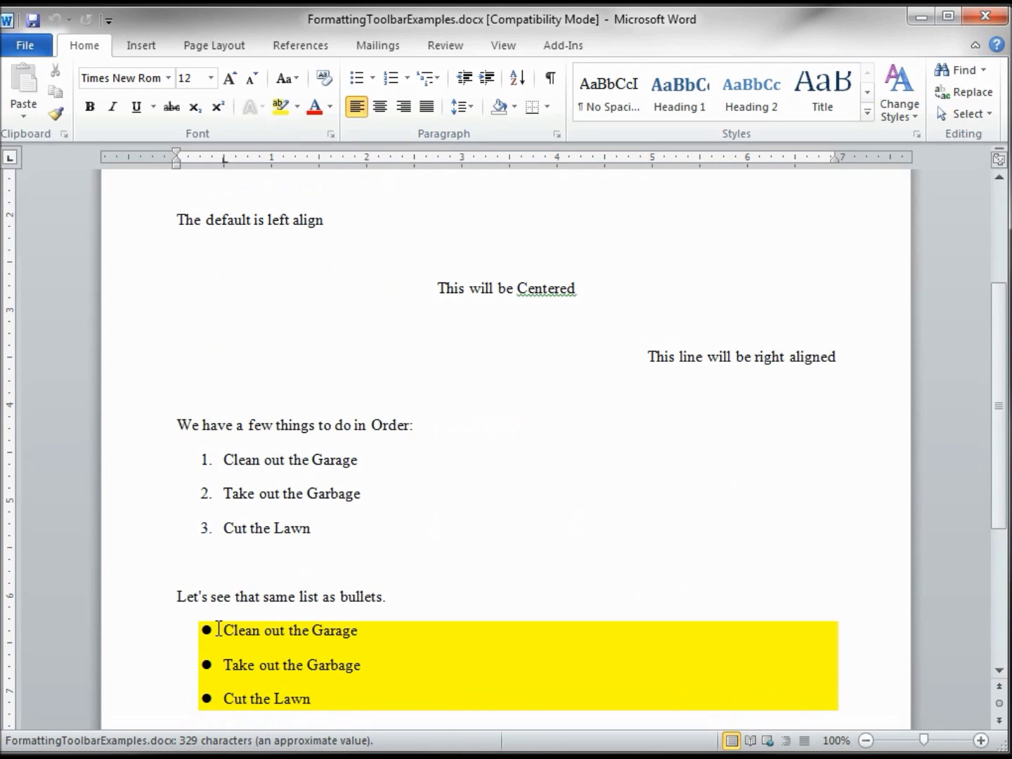